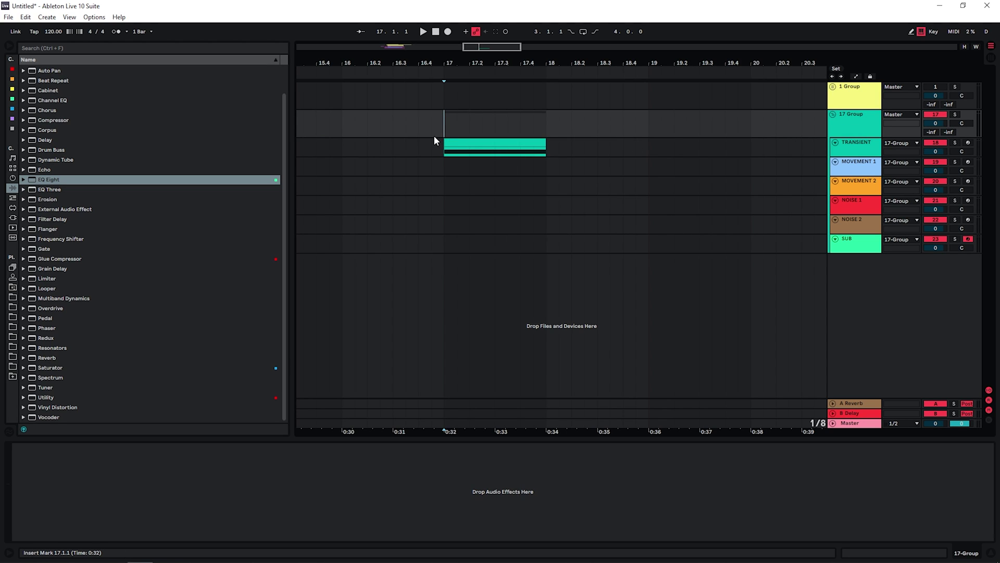
- Open the Vital synth on the TRANSIENT track and load the Basic Shapes wavetable into oscillator 1
left_click(859, 144)
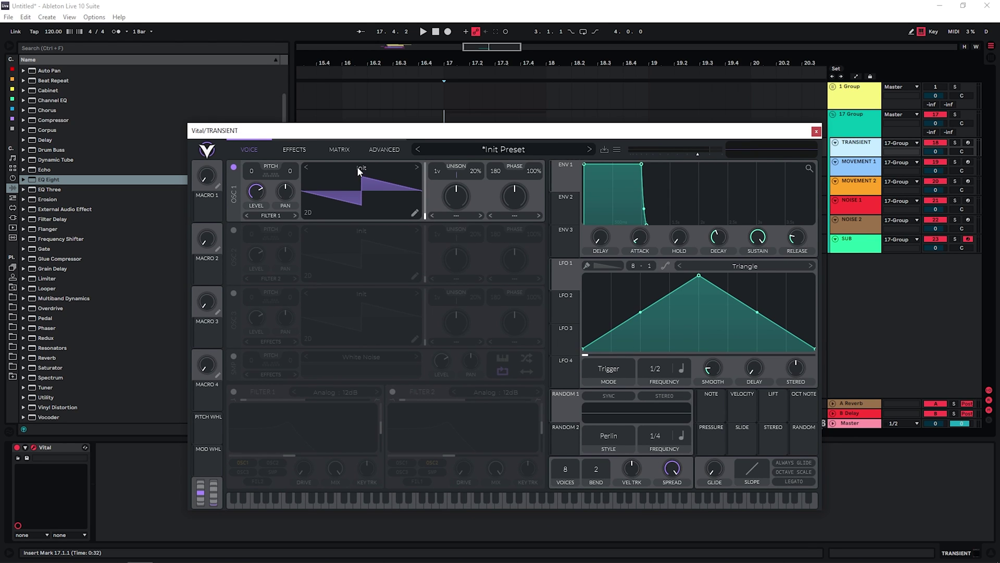
left_click(365, 171)
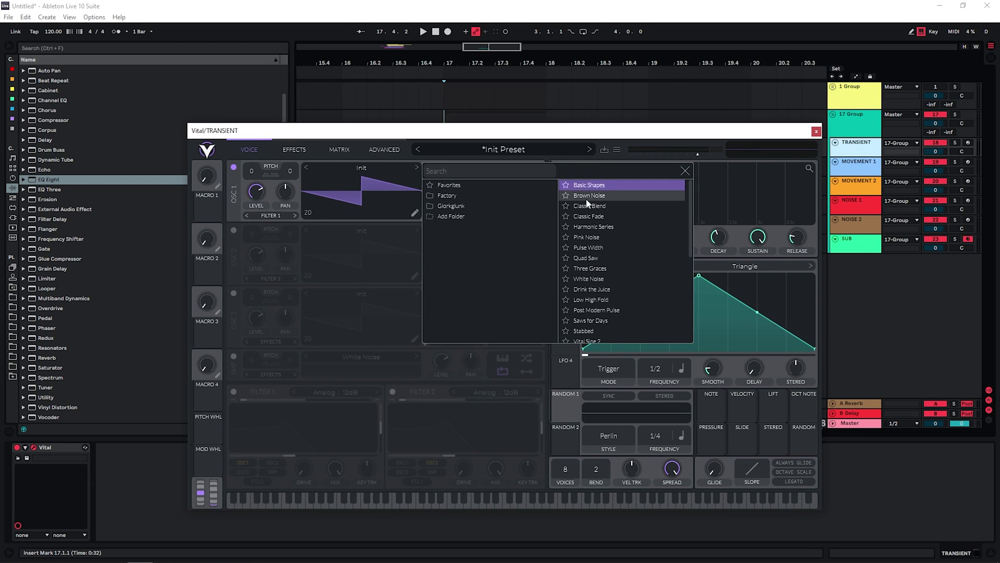
left_click(589, 185)
- Reshape LFO 1 from a triangle into a steep initial drop followed by a shallow tail, and audition it
left_click_drag(251, 193, 255, 192)
left_click_drag(699, 275, 589, 260)
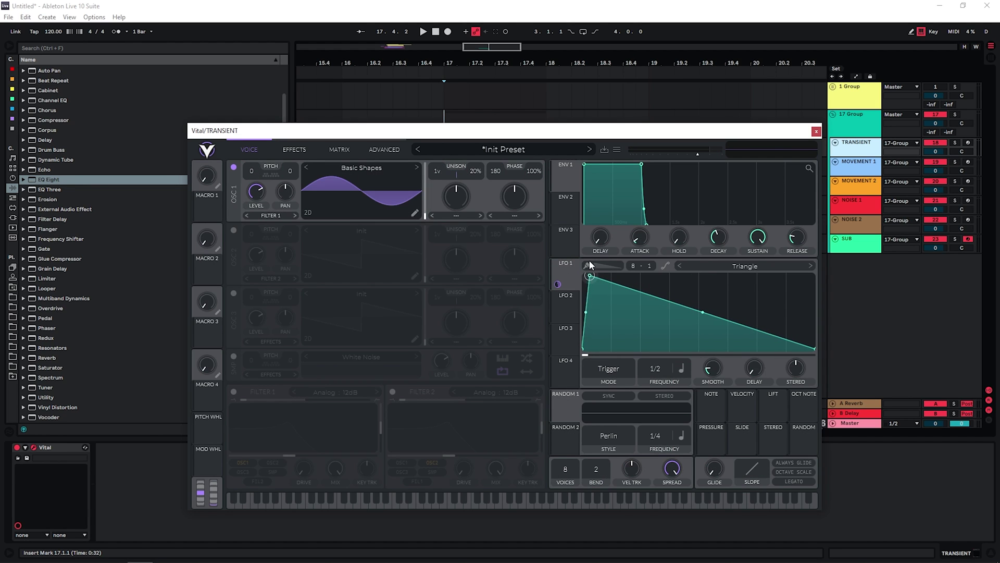
double_click(679, 309)
left_click_drag(634, 322, 625, 332)
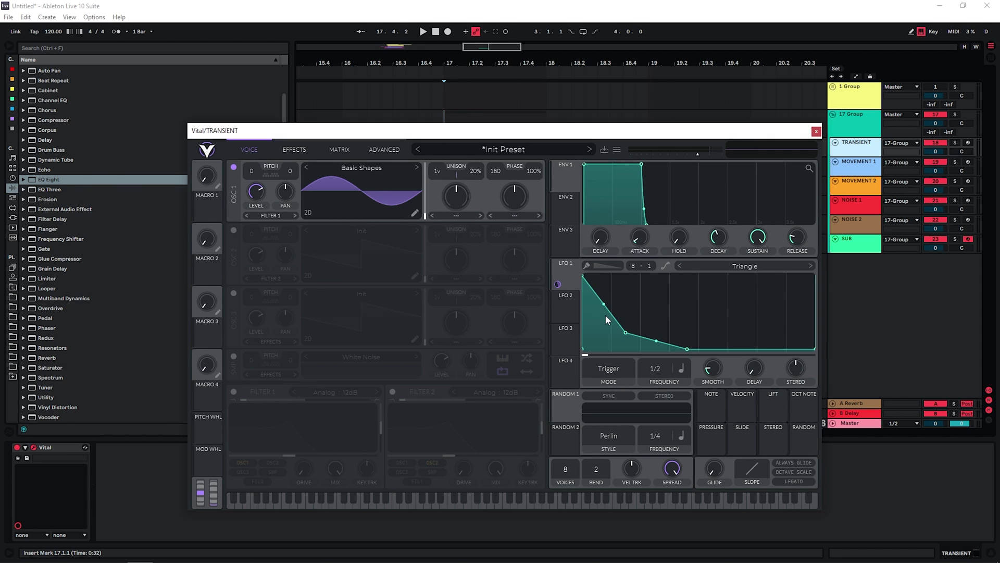
left_click_drag(606, 304, 595, 329)
left_click_drag(688, 349, 628, 329)
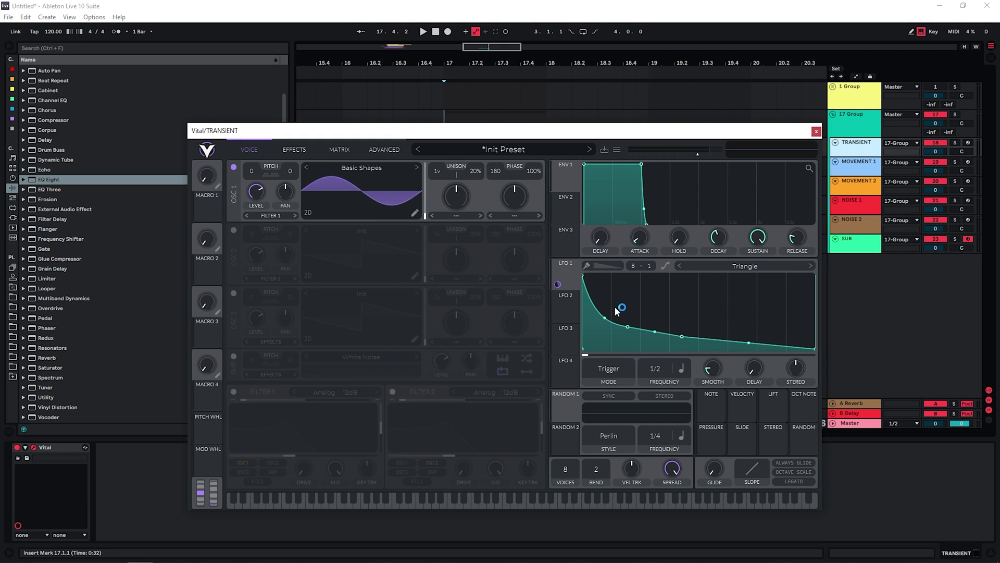
key("space")
key("space")
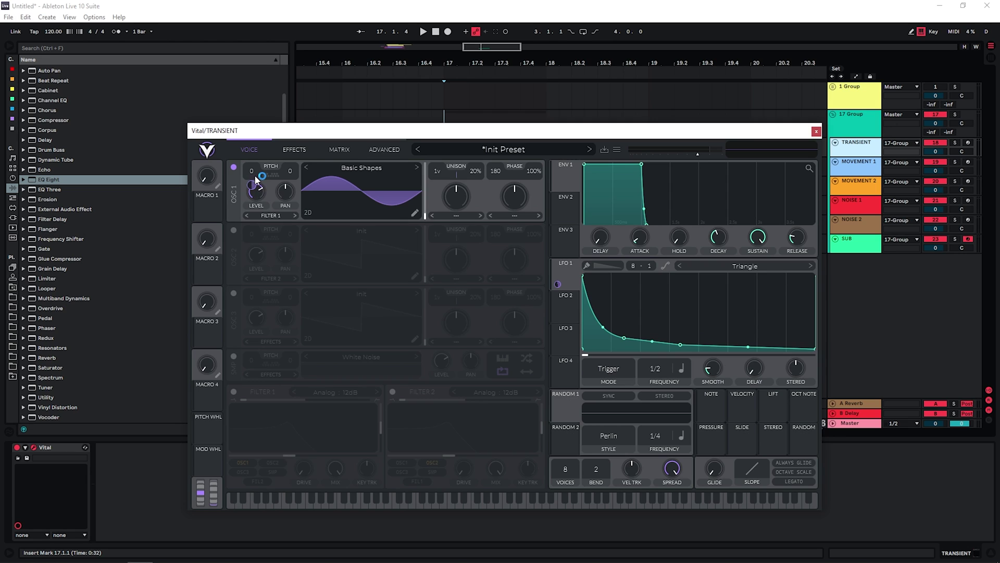
- Transpose oscillator 1 by -36 semitones and set LFO 1's mode to Envelope while auditioning the transient
key("space")
left_click_drag(251, 174, 295, 370)
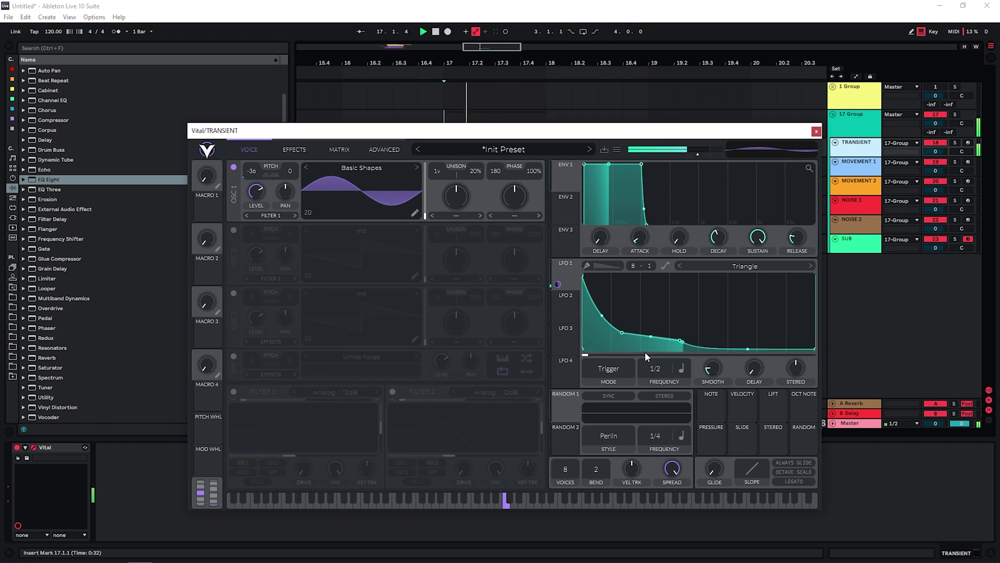
key("space")
left_click(613, 369)
left_click(599, 416)
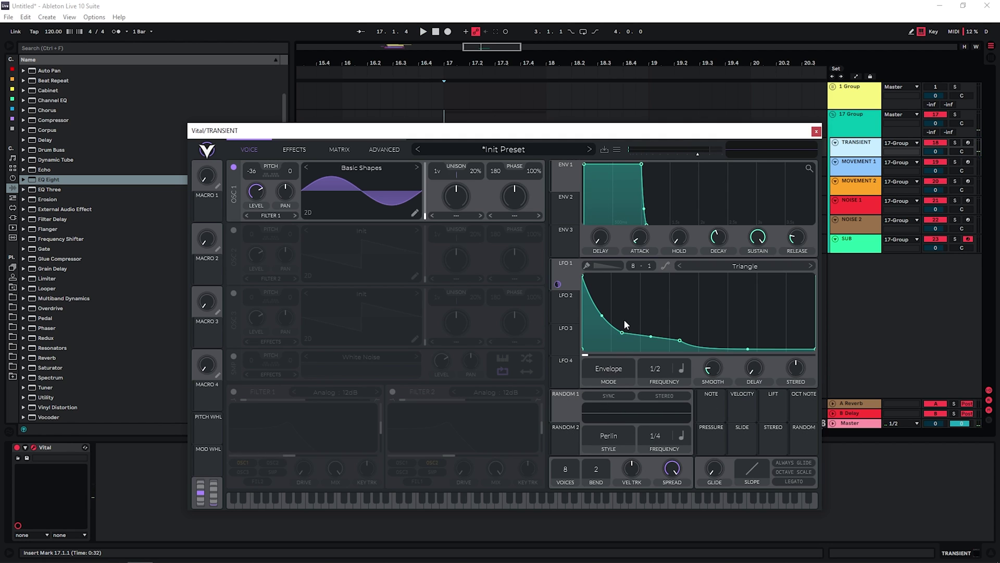
key("space")
- Enable Soft Clip distortion on the TRANSIENT patch and raise its drive to about 5.7 dB
left_click(294, 150)
key("space")
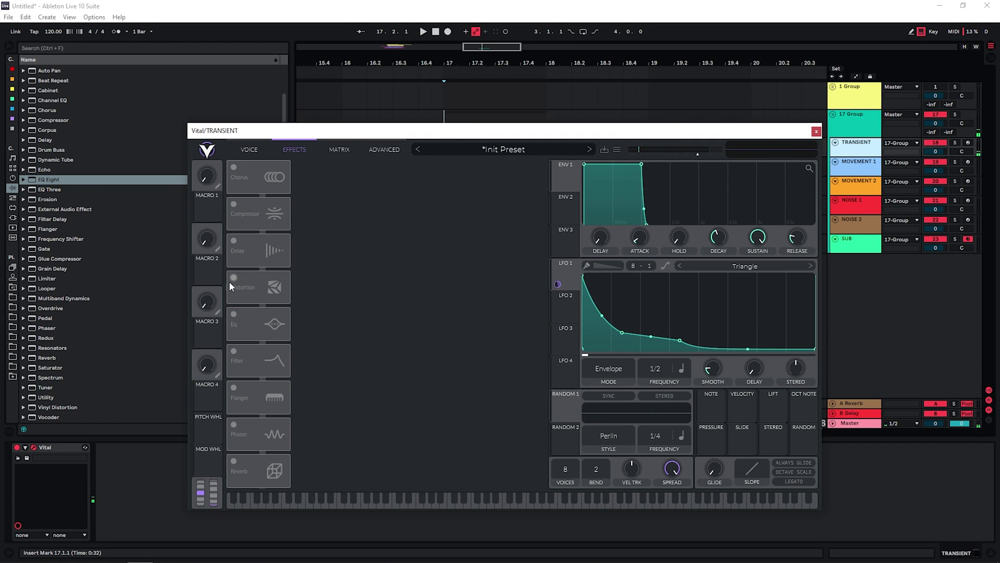
left_click(242, 297)
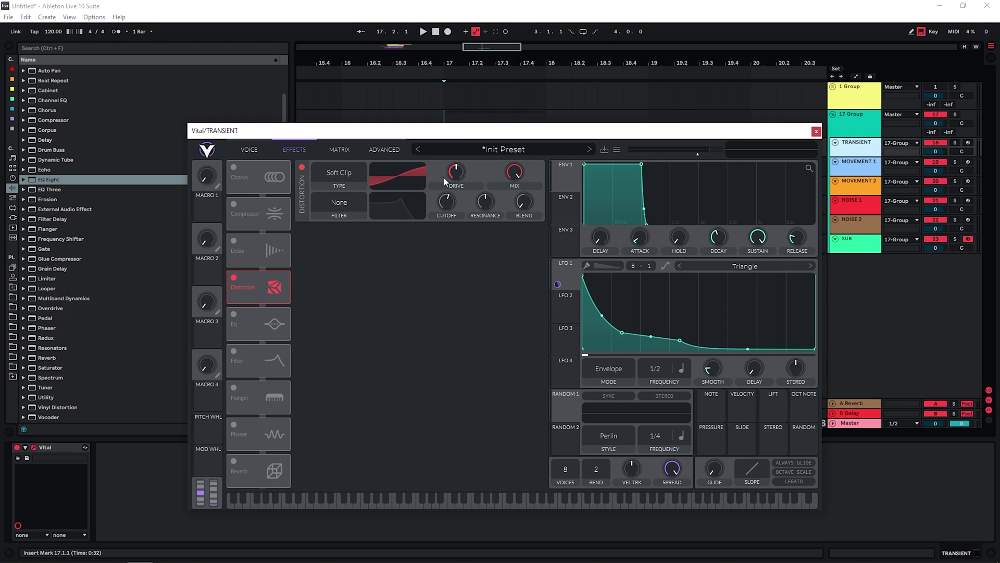
left_click_drag(454, 174, 454, 171)
scroll(454, 170, "up", 3)
key("space")
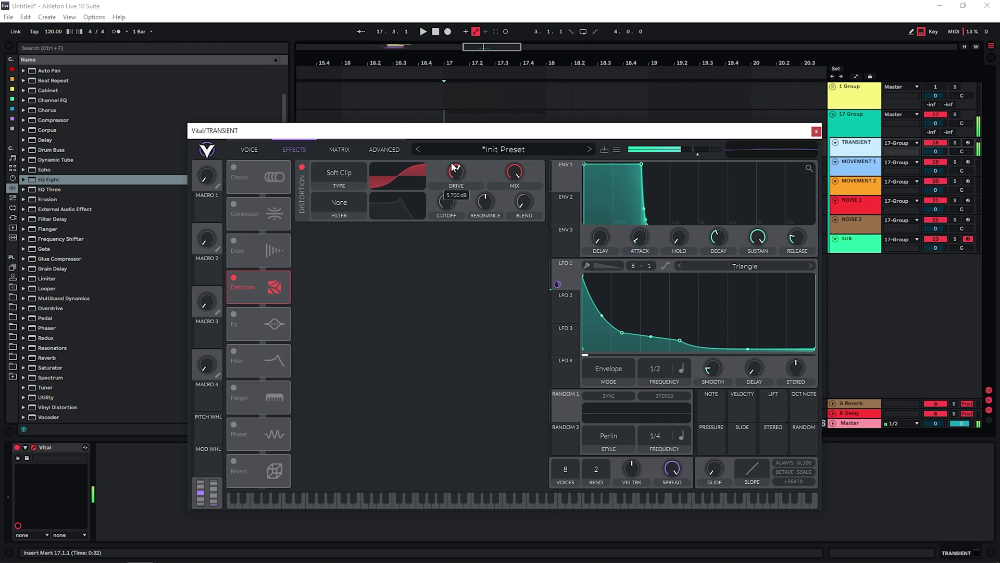
key("space")
- Add an EQ with a band dip and a multiband compressor to the TRANSIENT patch, and audition the sound
left_click(232, 318)
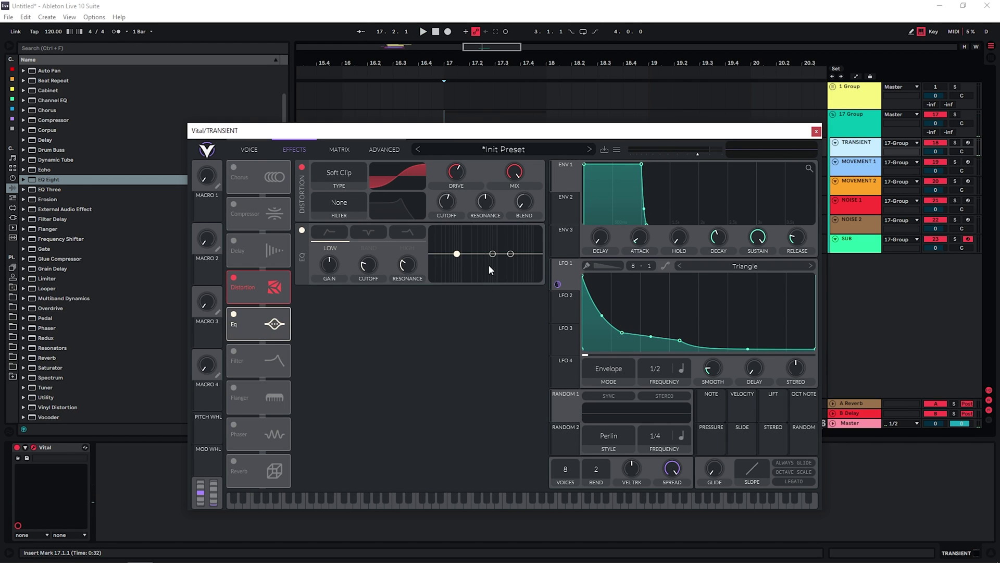
key("space")
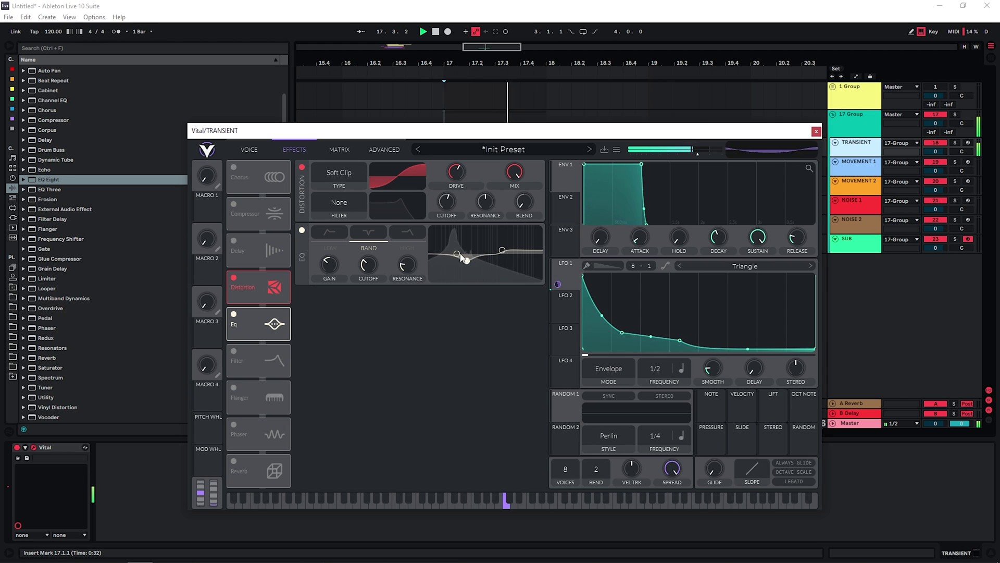
mouse_move(461, 249)
key("space")
left_click_drag(460, 246, 458, 250)
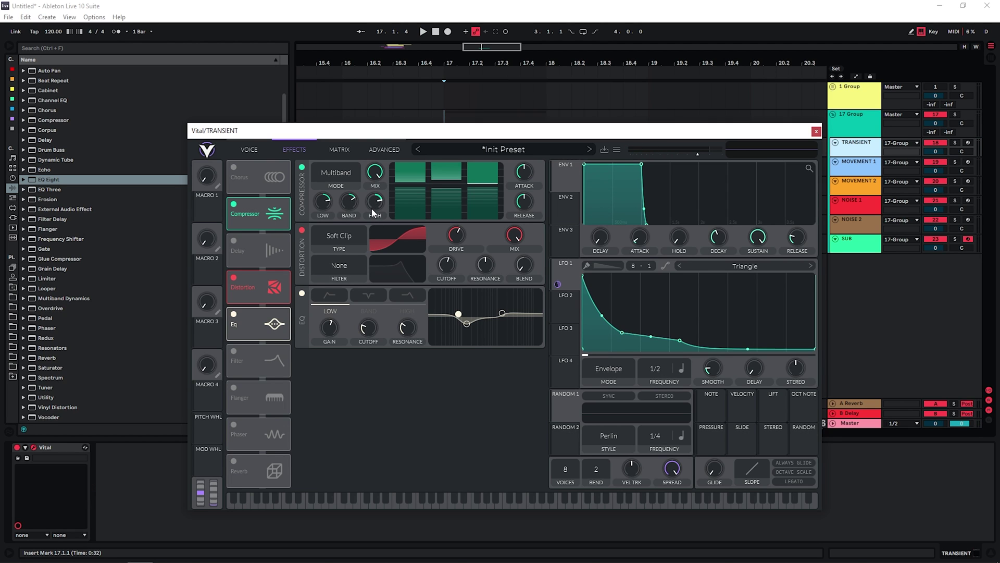
key("space")
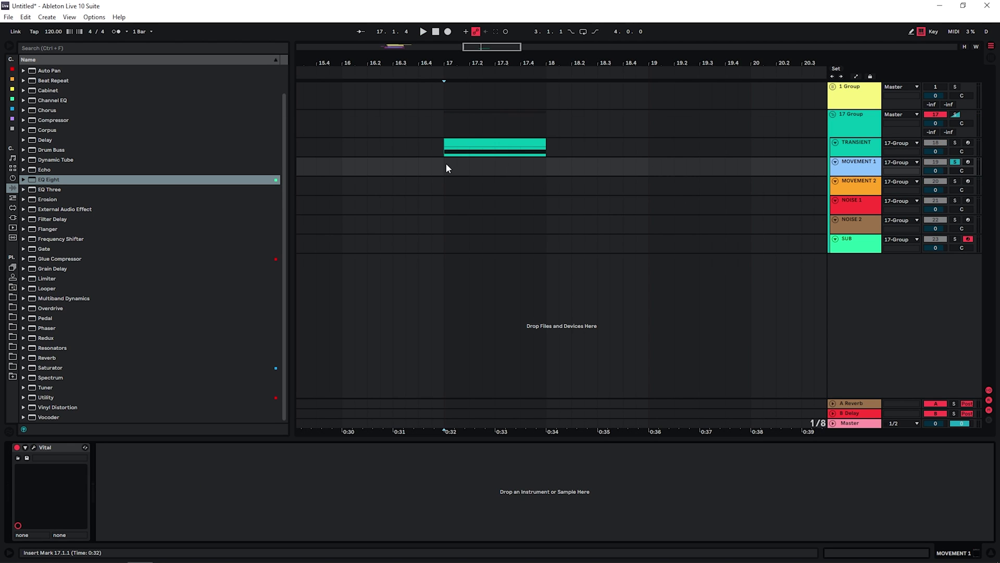
- On MOVEMENT 1's Vital, enable oscillator 2, modulate both oscillator levels with LFO 2, and switch LFO 2's frequency to seconds
left_click(466, 150)
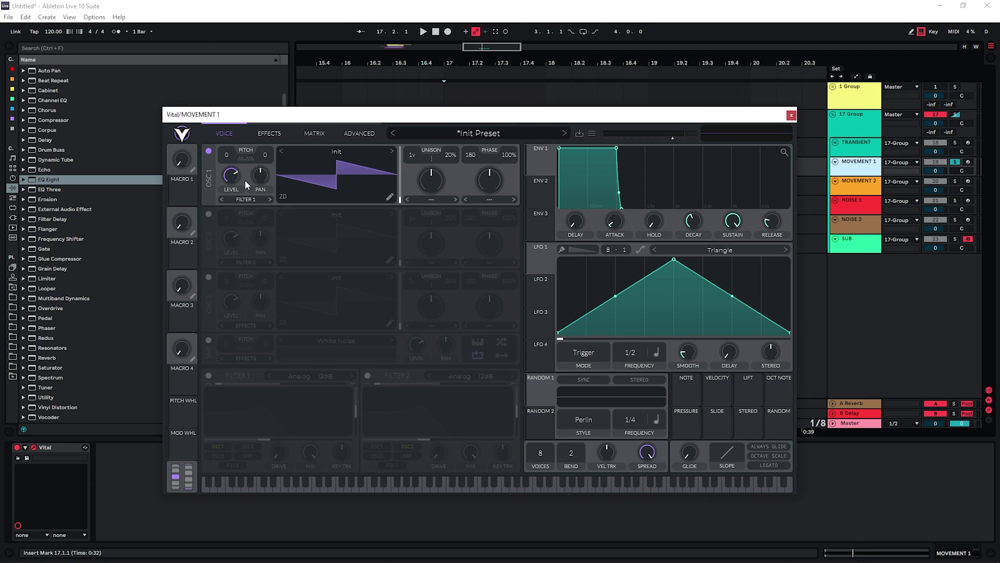
left_click(537, 292)
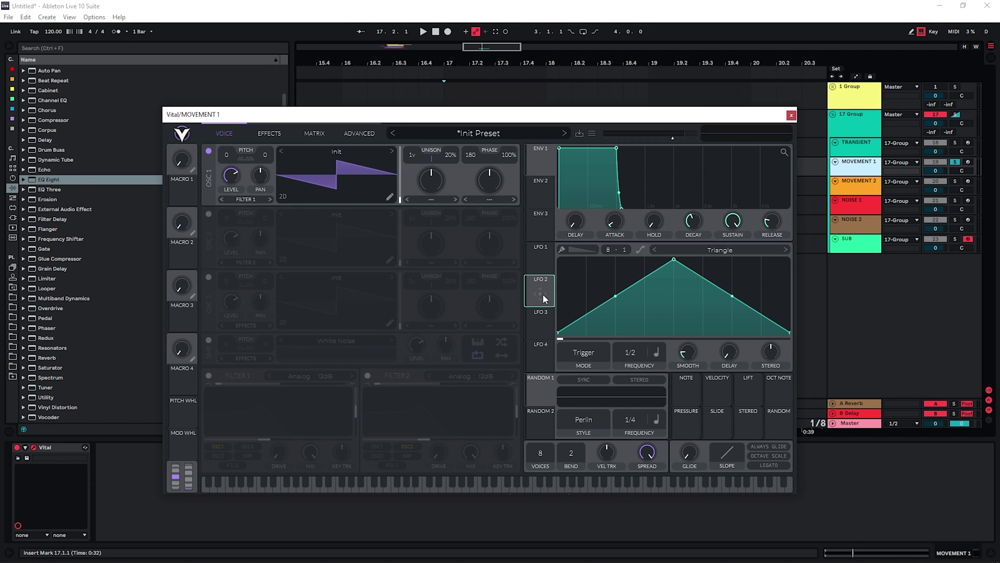
left_click_drag(543, 294, 229, 205)
left_click(208, 214)
left_click_drag(533, 300, 231, 239)
left_click(657, 353)
left_click(677, 368)
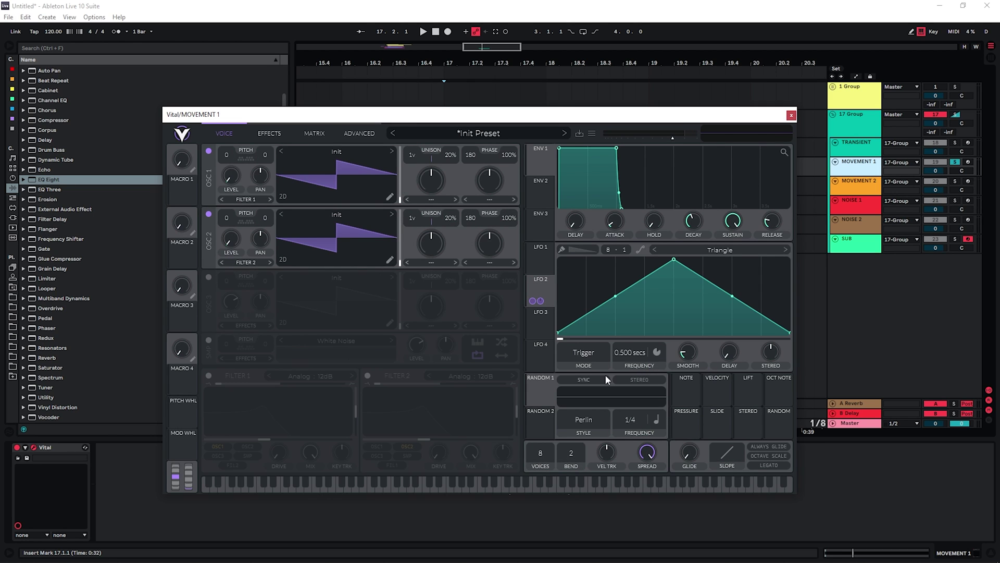
- Route LFO 1 to Voice Transpose in the modulation matrix with an amount of about 23.53
left_click(539, 256)
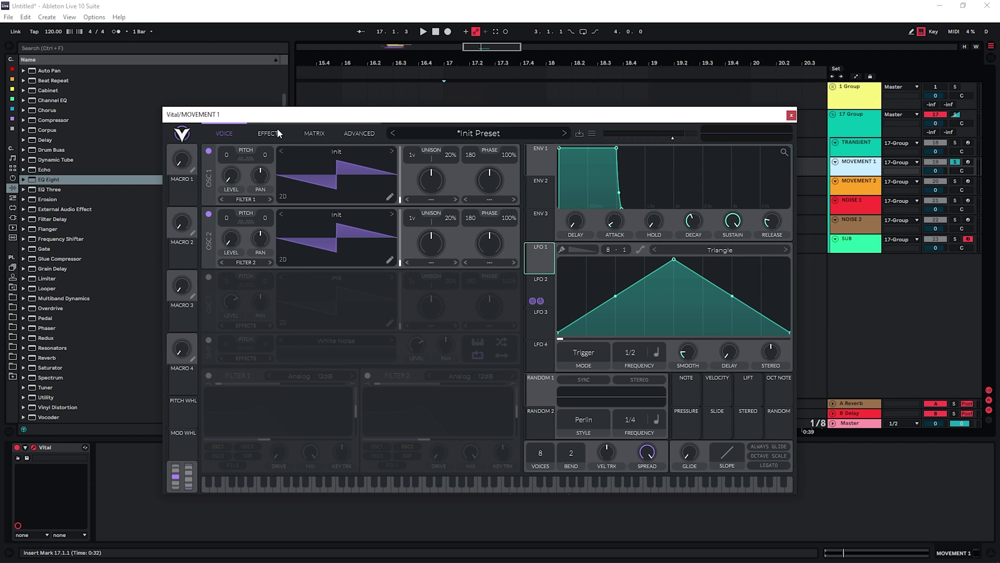
left_click(314, 133)
left_click(466, 197)
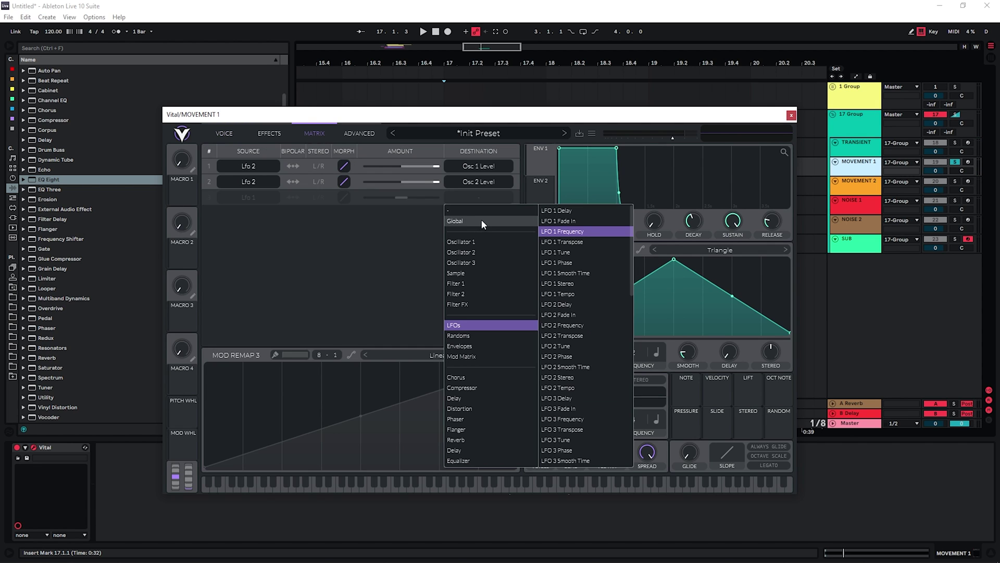
left_click(481, 221)
left_click(578, 335)
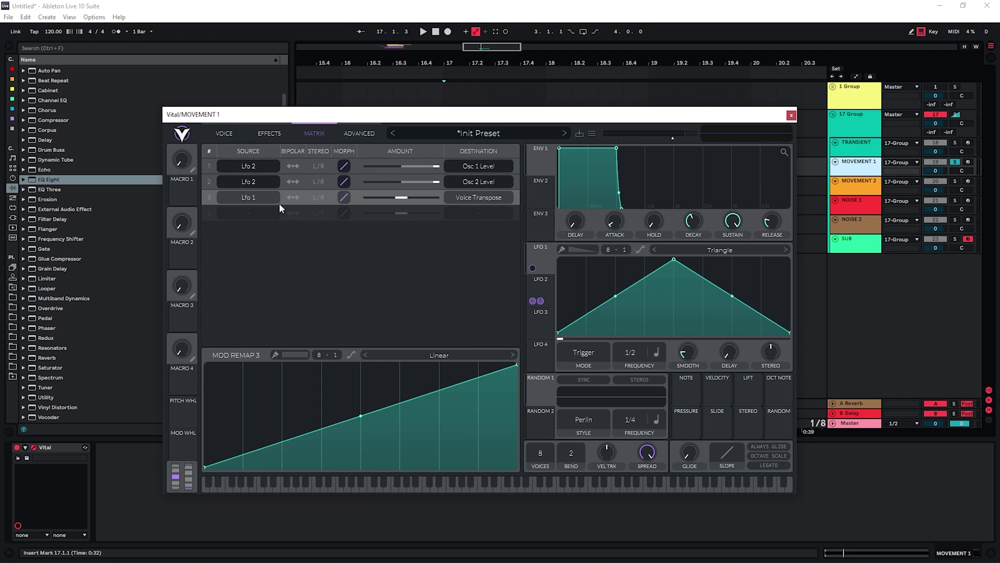
left_click_drag(401, 198, 411, 198)
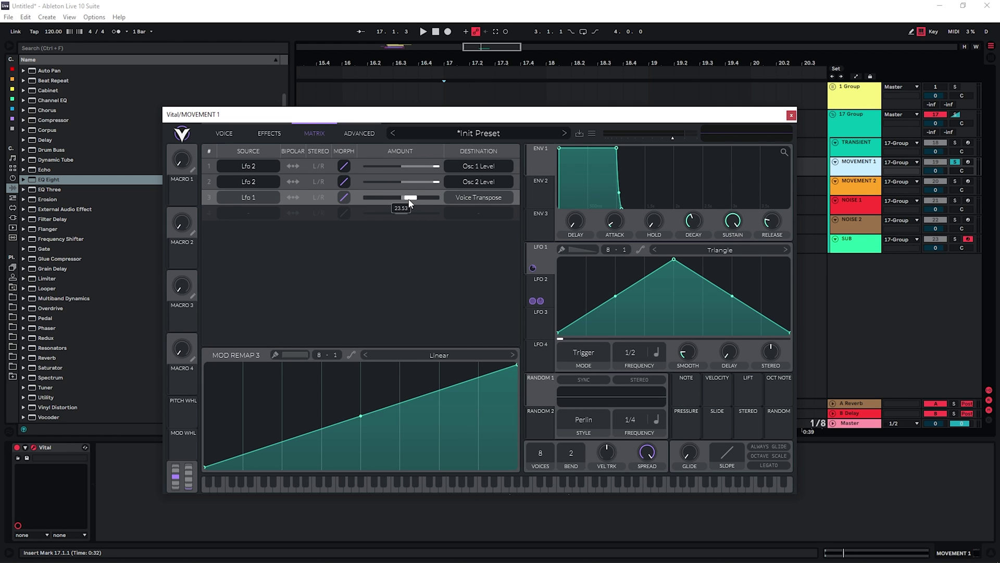
- Shape LFO 1 as a quick rise with a curved decay, in Envelope mode at a 1/1 frequency, and audition it
left_click(542, 248)
key("space")
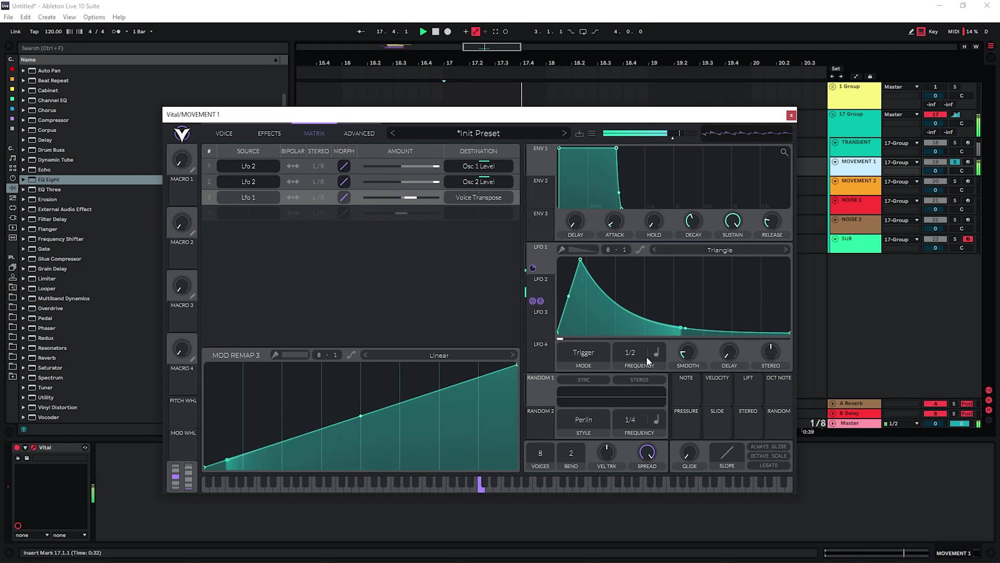
key("space")
left_click(584, 352)
left_click(581, 400)
left_click_drag(658, 357, 640, 371)
key("space")
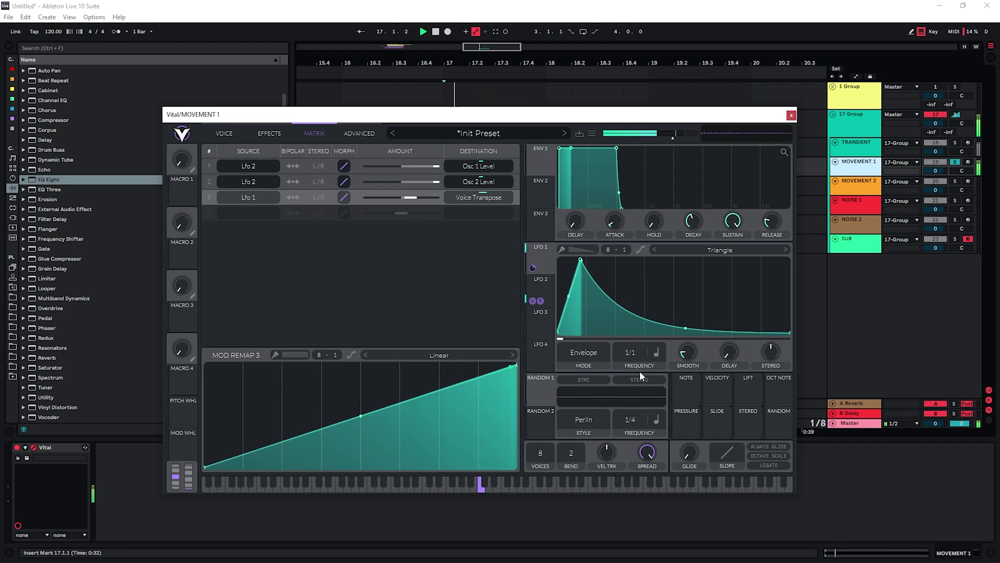
left_click(224, 133)
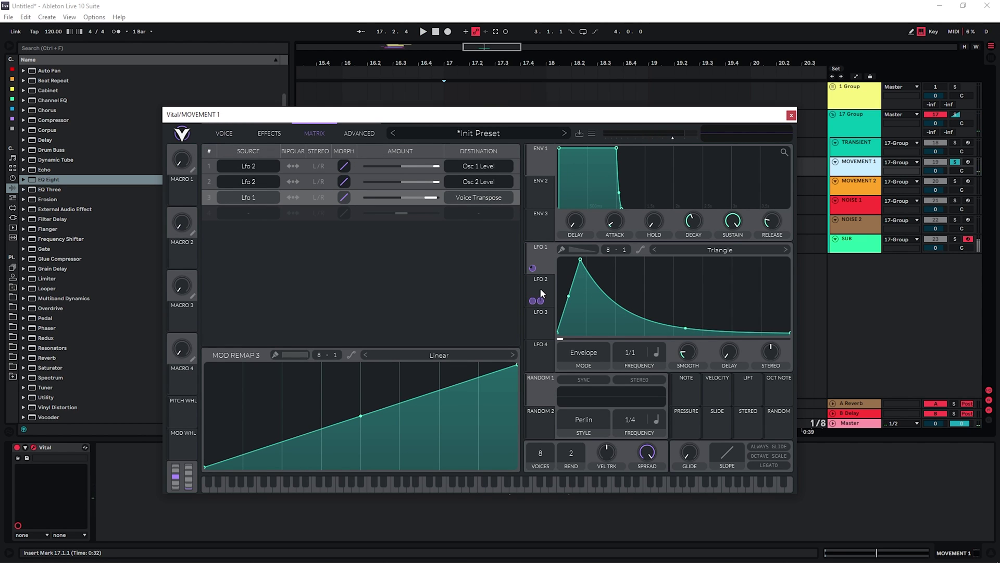
- Add a matrix row routing LFO 1 to LFO 2 Frequency with a small positive amount
left_click(537, 285)
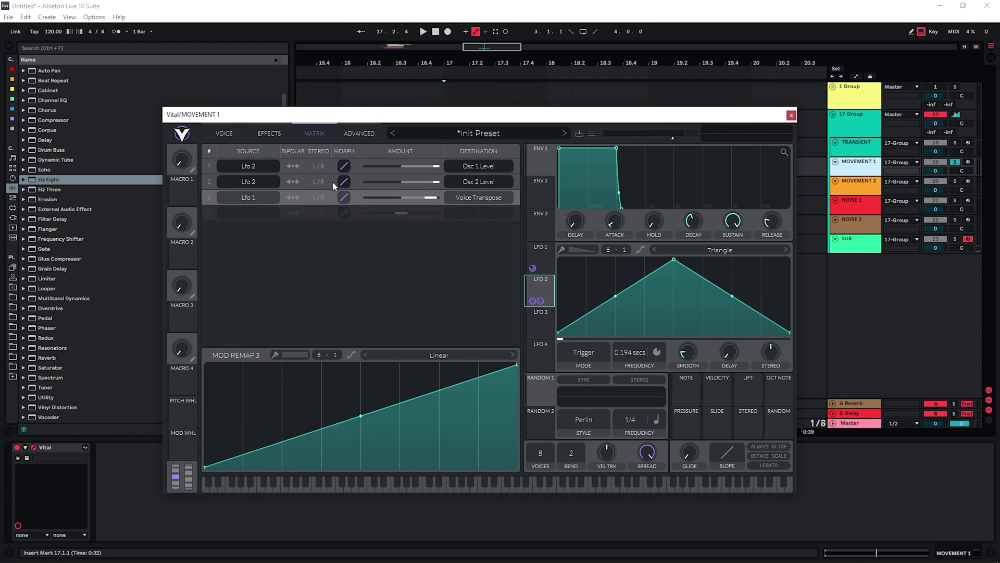
left_click(252, 214)
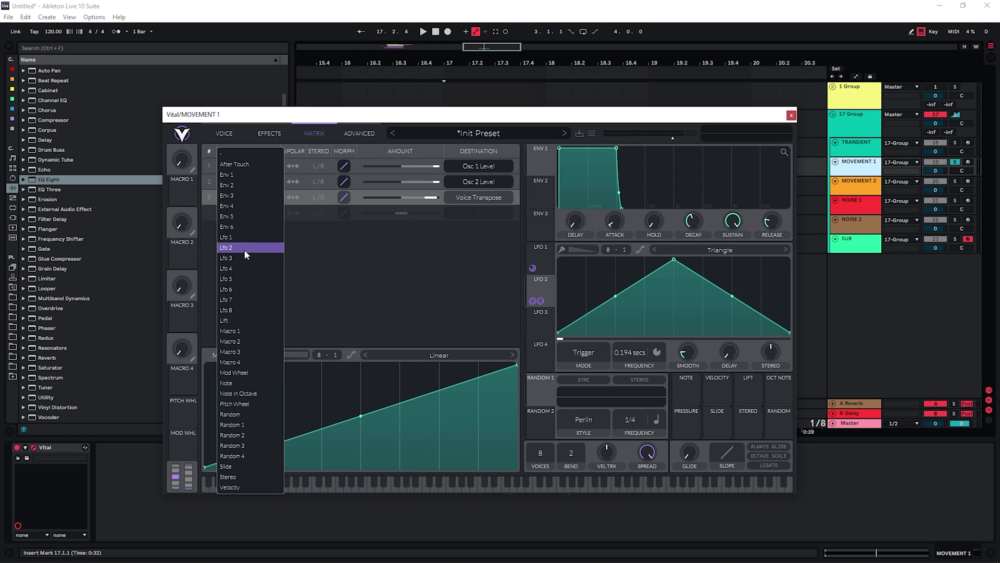
left_click(245, 249)
left_click(480, 219)
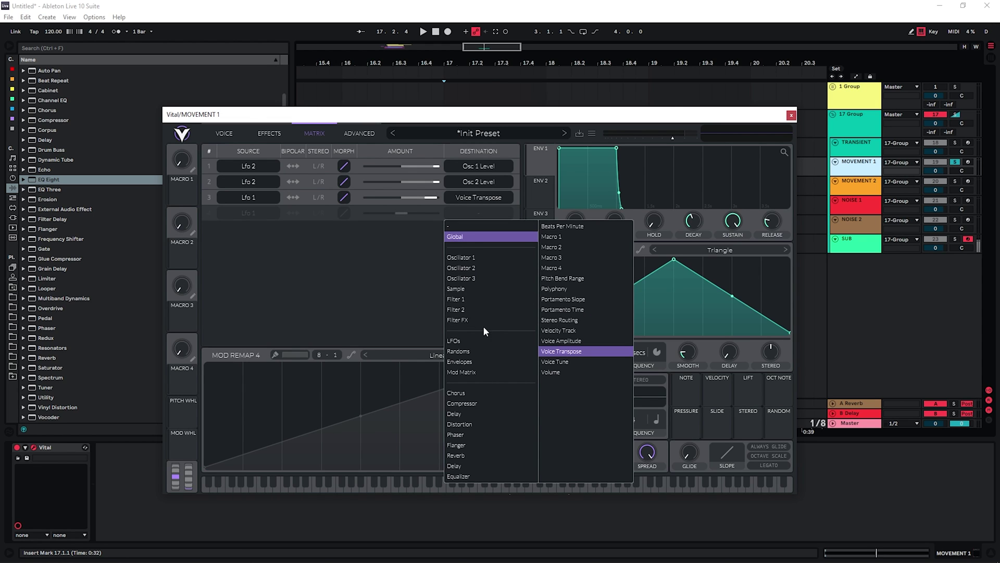
left_click(485, 341)
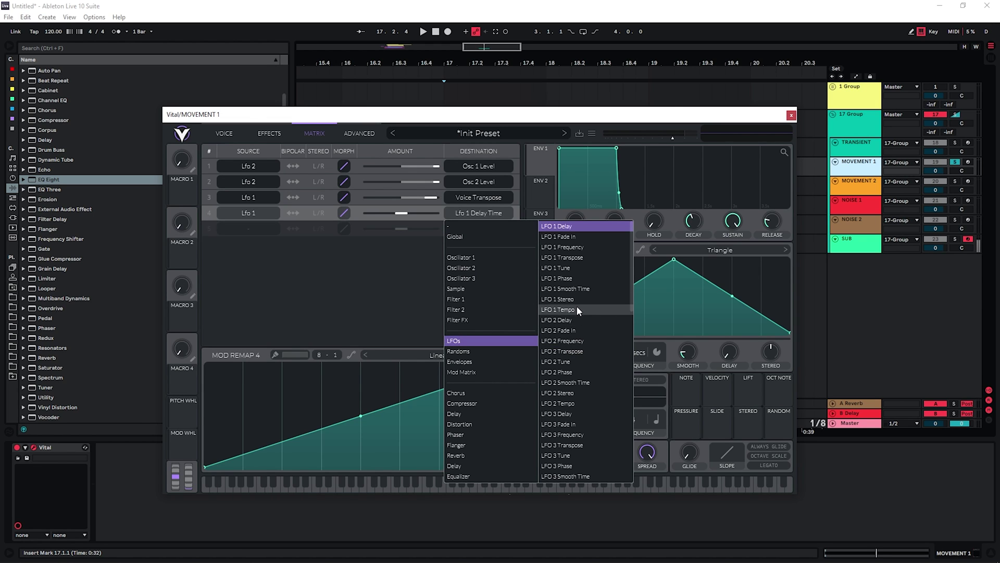
left_click(580, 342)
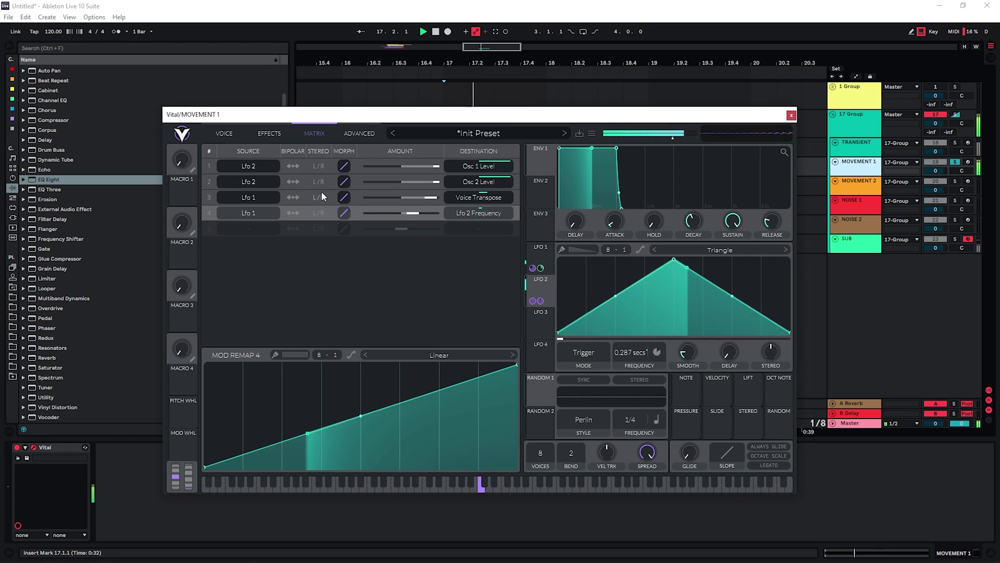
- Set unison to 16 voices on oscillator 1 and 8 voices at 4% on oscillator 2, using Basic Shapes for oscillator 2
left_click(221, 133)
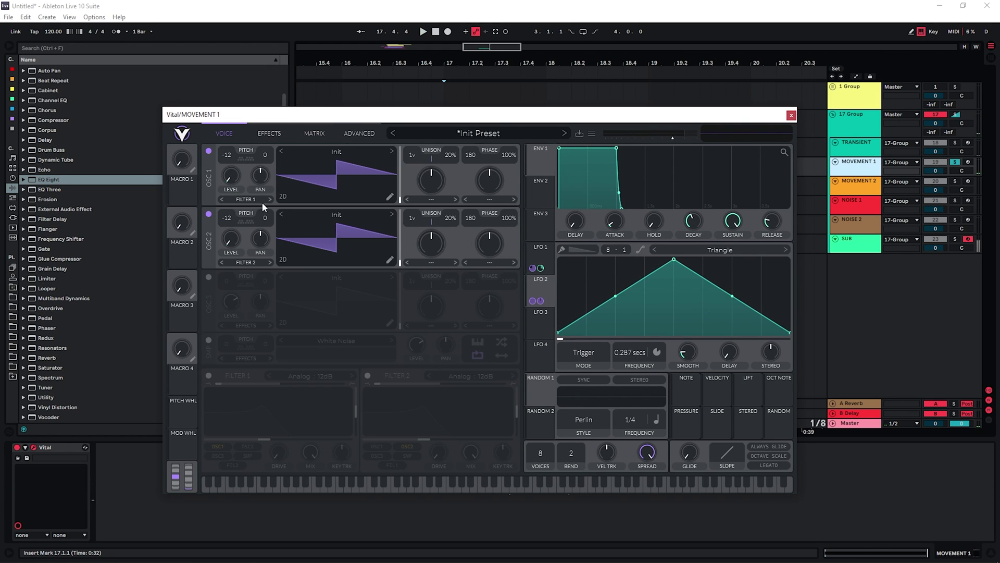
left_click_drag(412, 156, 420, 26)
key("space")
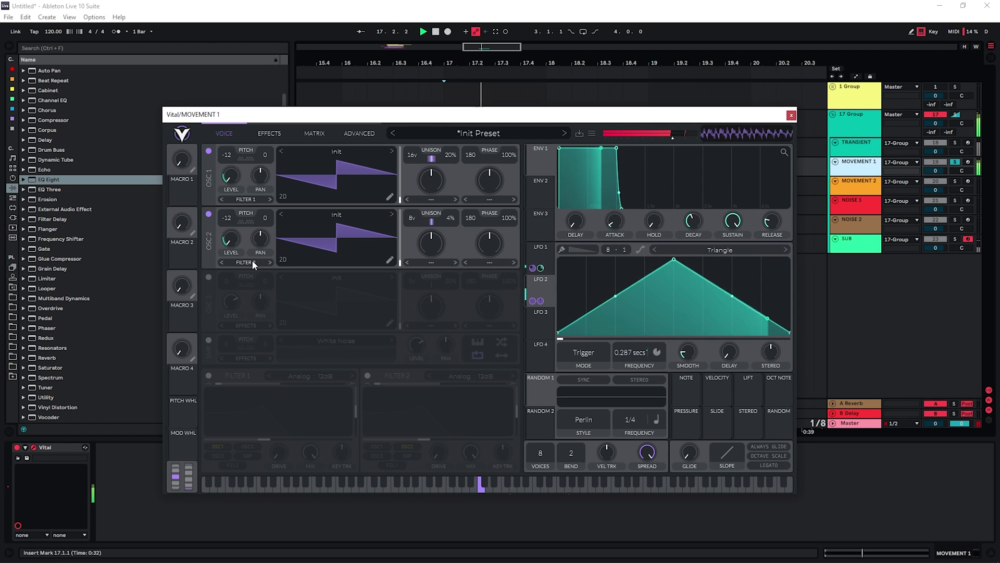
key("space")
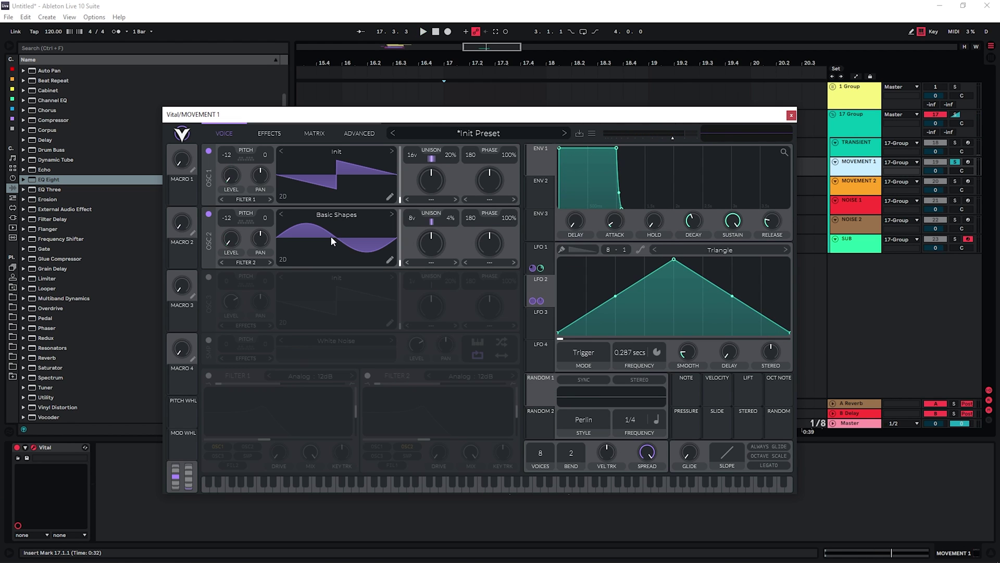
key("space")
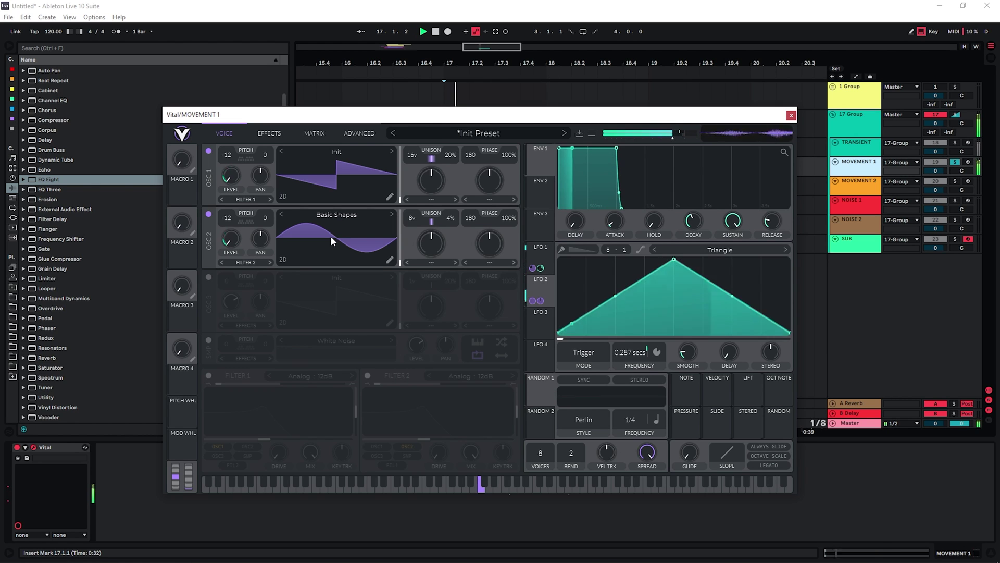
- Enable the EQ on MOVEMENT 1 with dips in the low and mid bands, turn on Reverb, and audition the patch
left_click(269, 134)
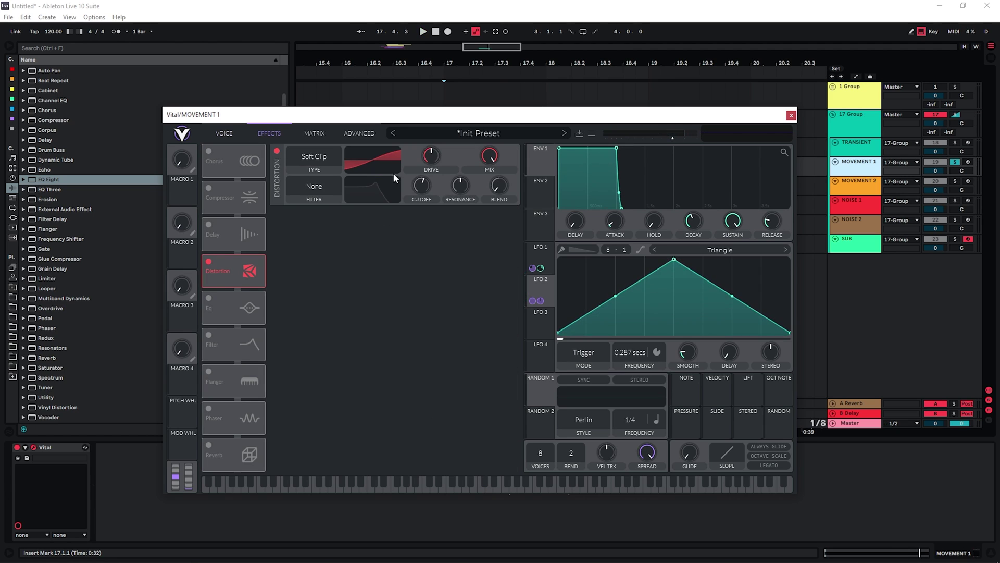
mouse_move(430, 150)
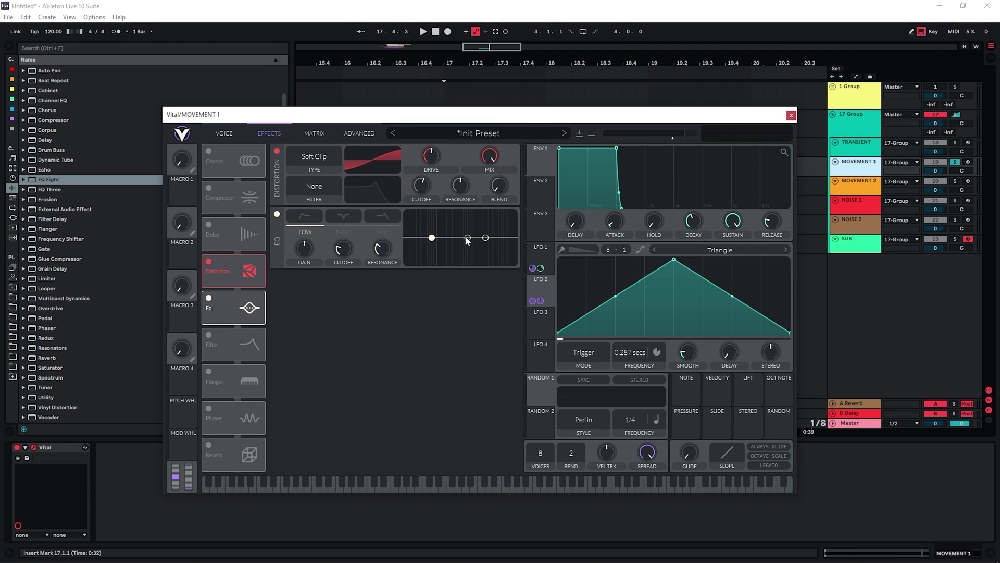
left_click_drag(467, 238, 447, 247)
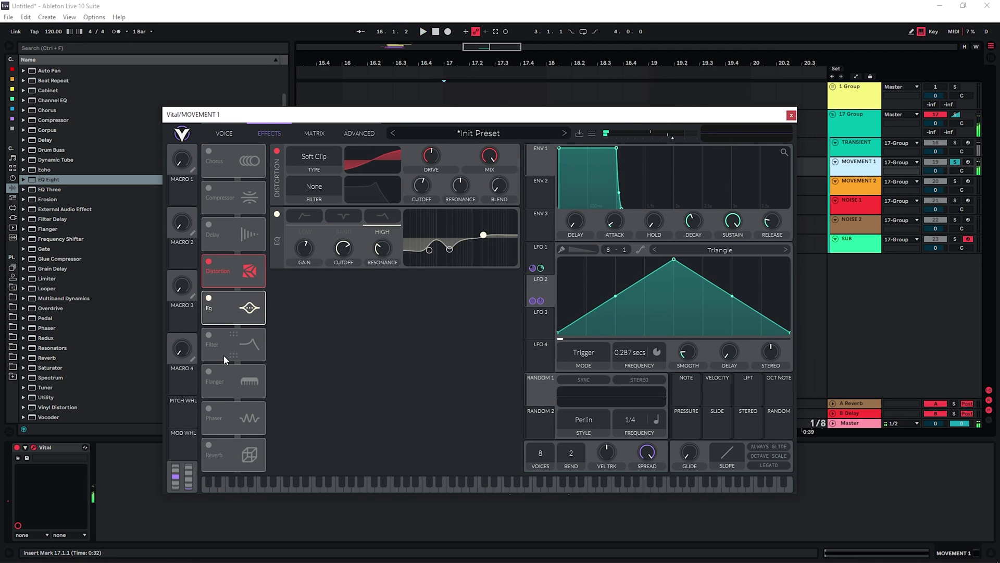
key("space")
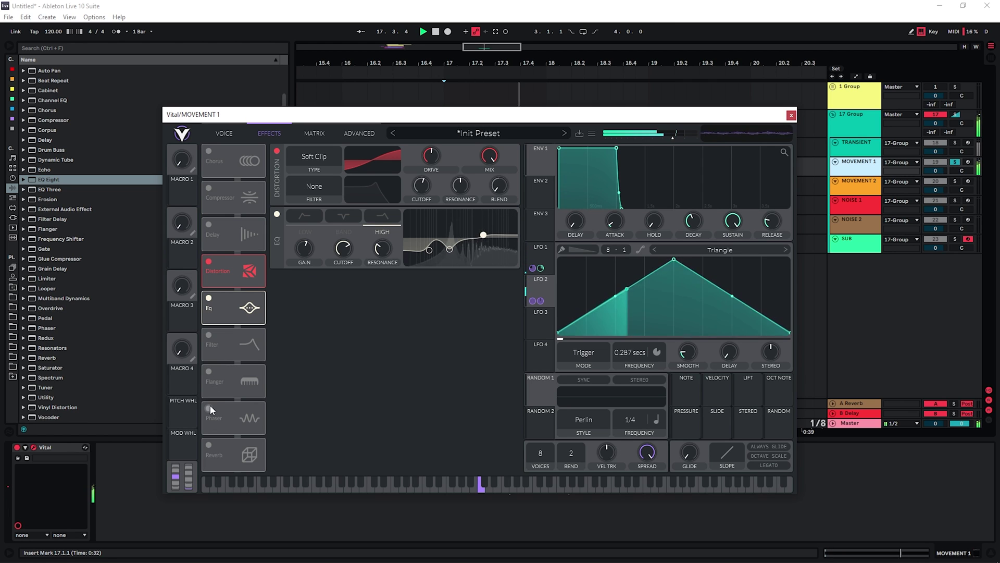
left_click(209, 446)
key("space")
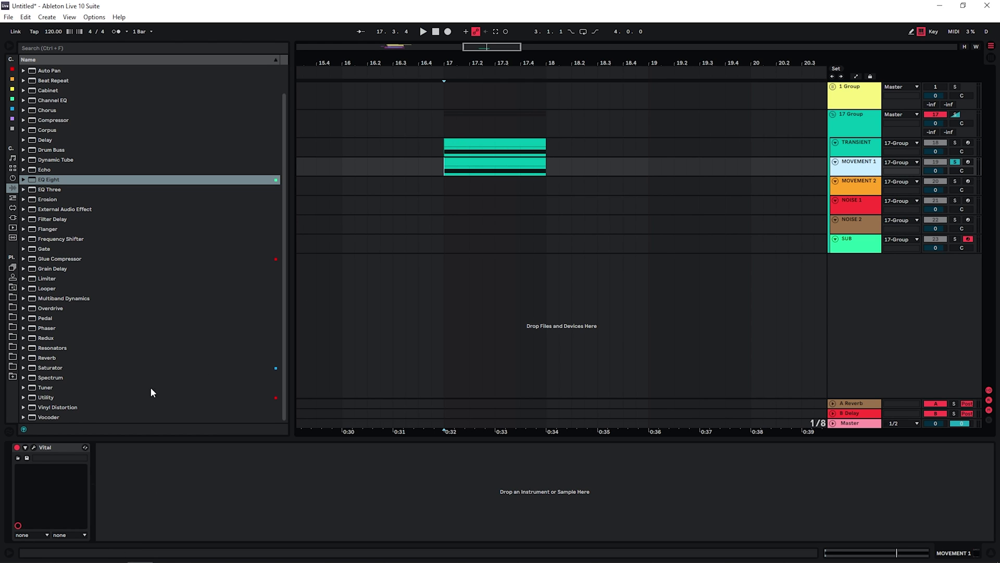
- Copy the MOVEMENT 1 Vital to MOVEMENT 2, transposing oscillator 1 to -48 and oscillator 2 to -36 semitones
left_click_drag(37, 449, 480, 186)
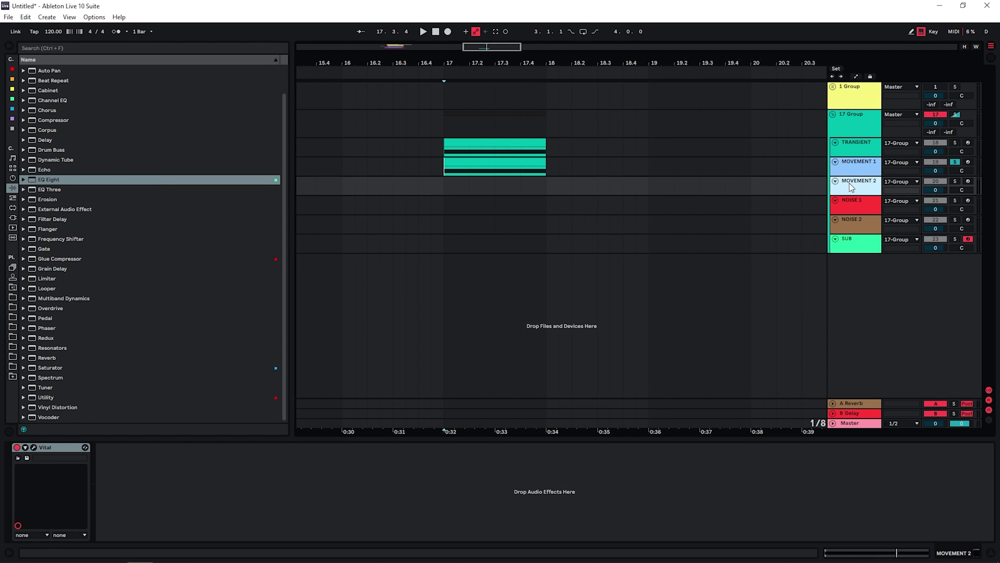
key("space")
left_click_drag(233, 226, 249, 347)
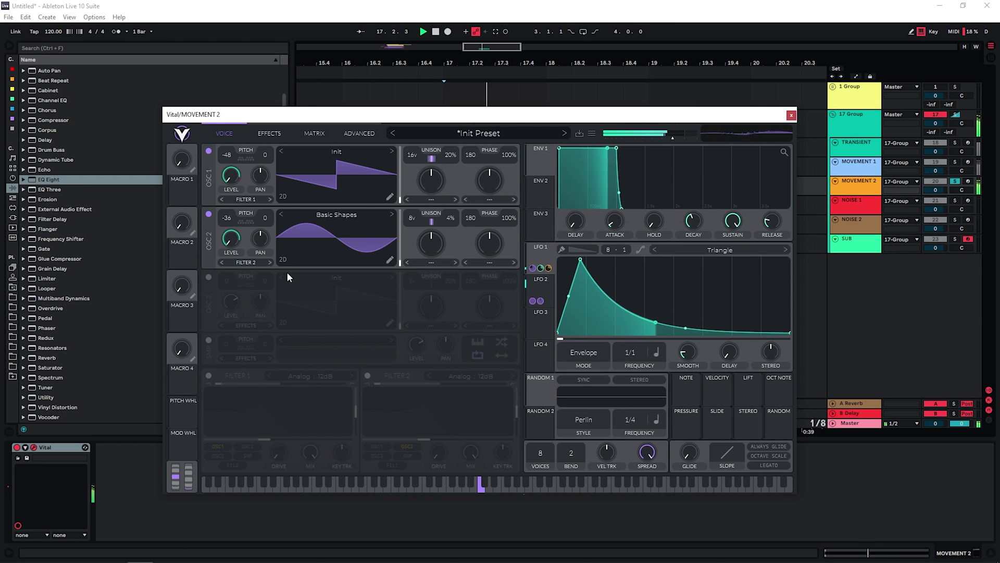
key("space")
- Set MOVEMENT 2's oscillator 1 to 7 unison voices and -36 semitones, and lower and delay LFO 1's peak while auditioning
left_click_drag(410, 158, 409, 215)
key("space")
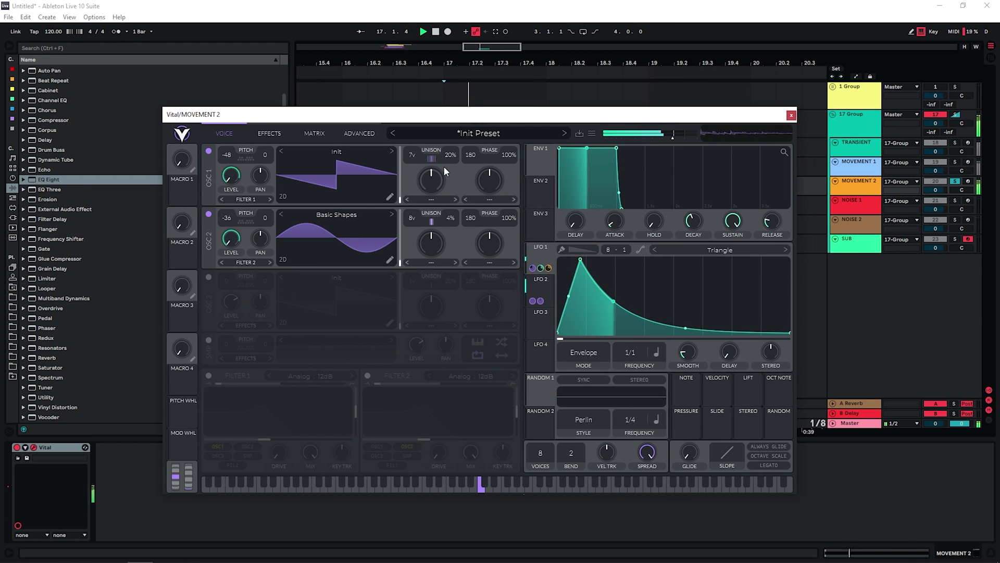
key("space")
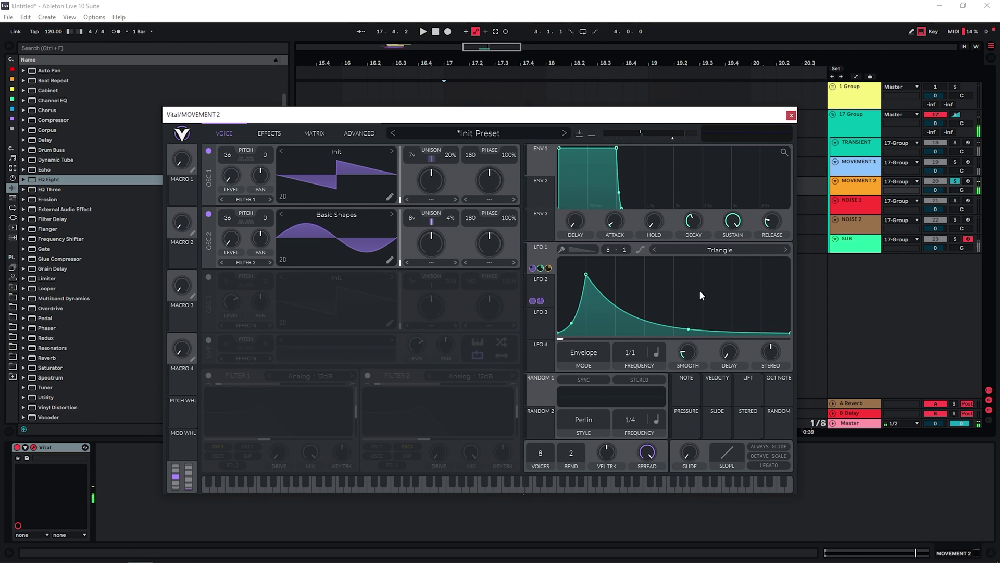
key("space")
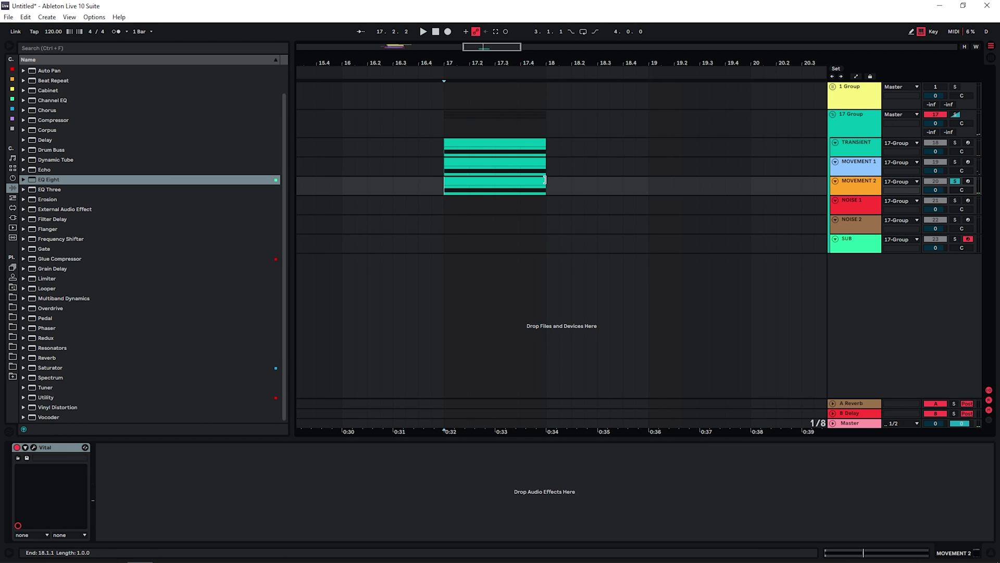
- Extend the MOVEMENT 2 clip to bar 19, stretch its note across both bars with Legato, and play it back
left_click_drag(547, 182, 649, 182)
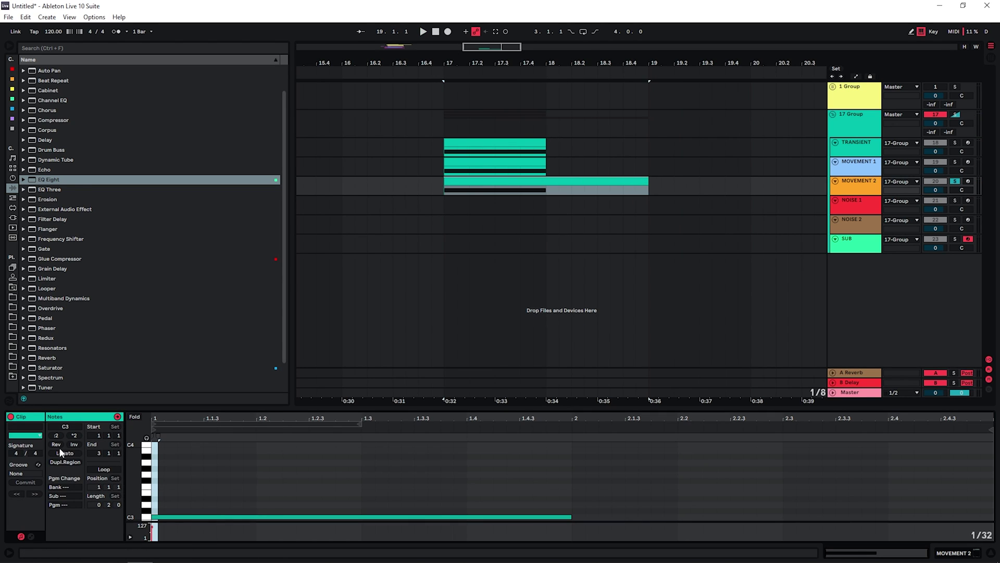
left_click(65, 453)
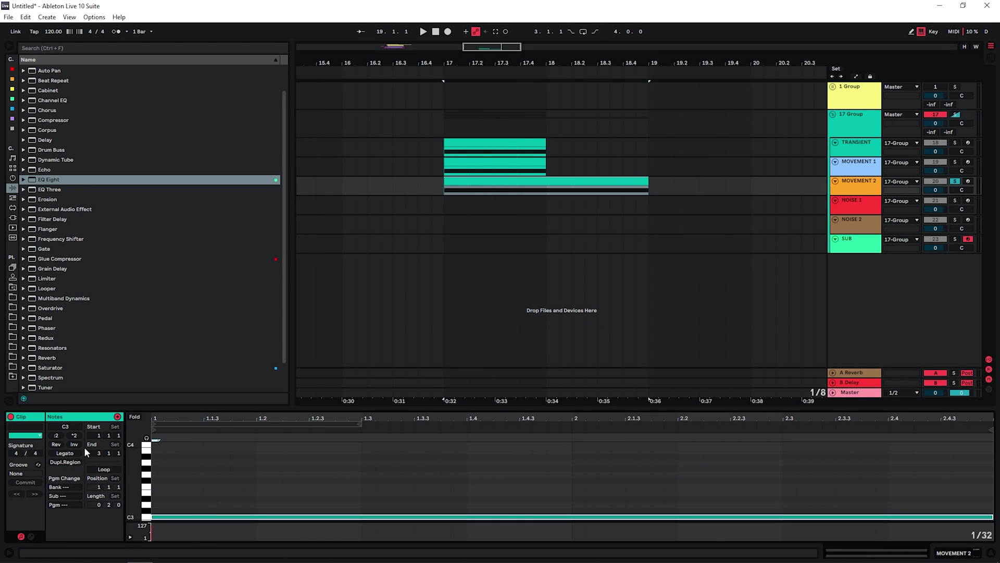
left_click(855, 184)
key("space")
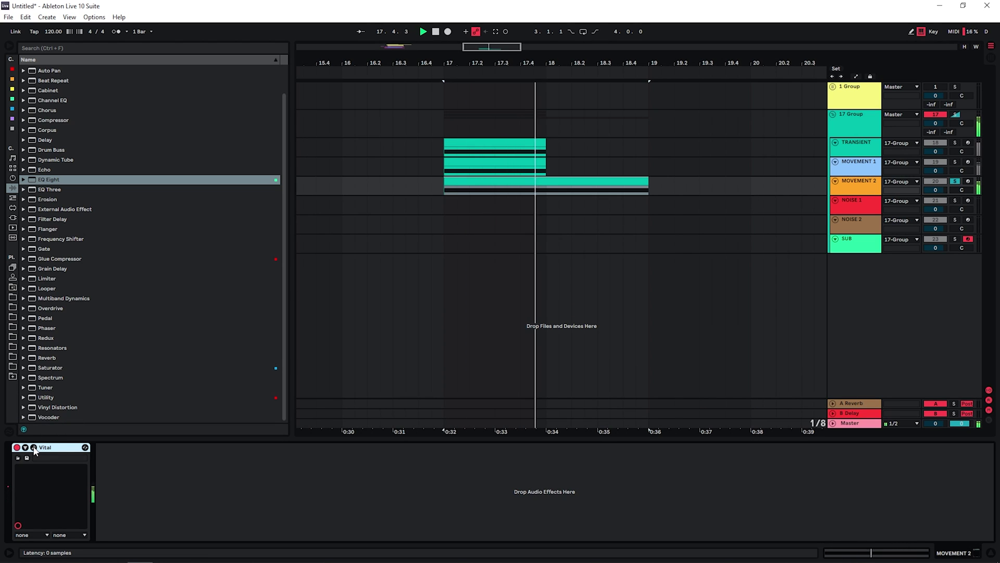
- Solo NOISE 1 and audition its Vital with only the looping noise sampler enabled
left_click(955, 201)
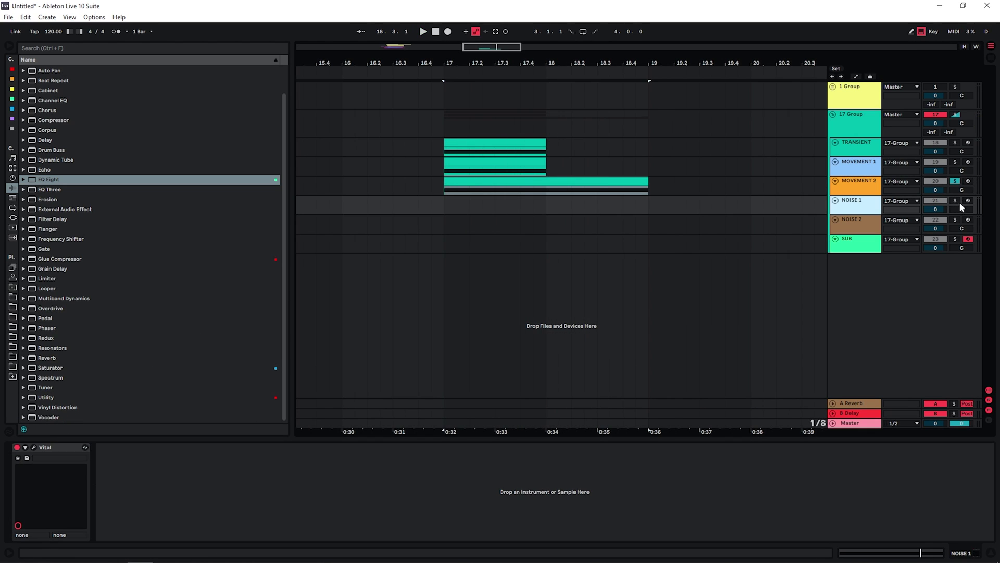
left_click(854, 202)
key("space")
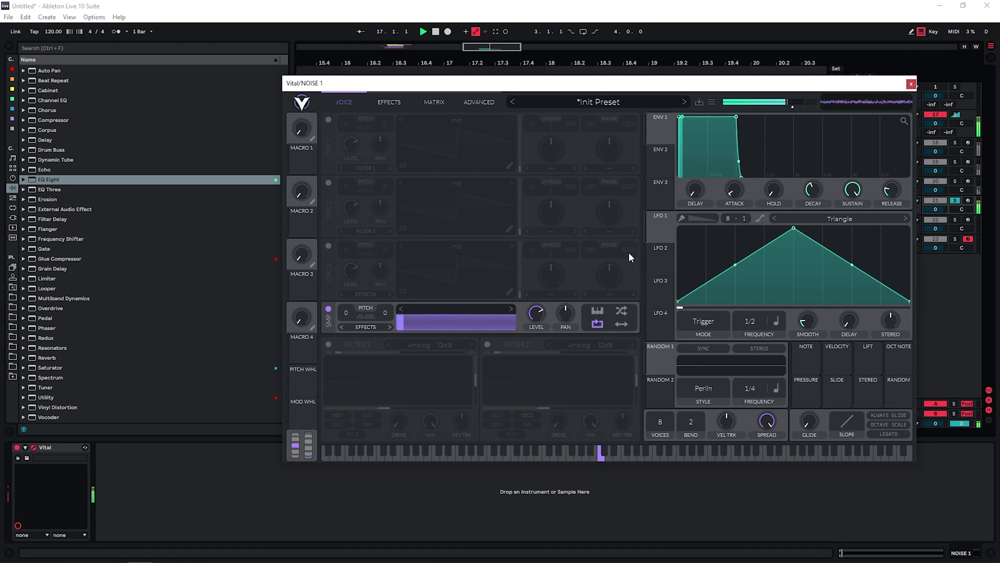
key("space")
- Enable oscillator 1 on NOISE 1 with the Init wave at -36 semitones, and add Soft Clip distortion with high drive
left_click(328, 120)
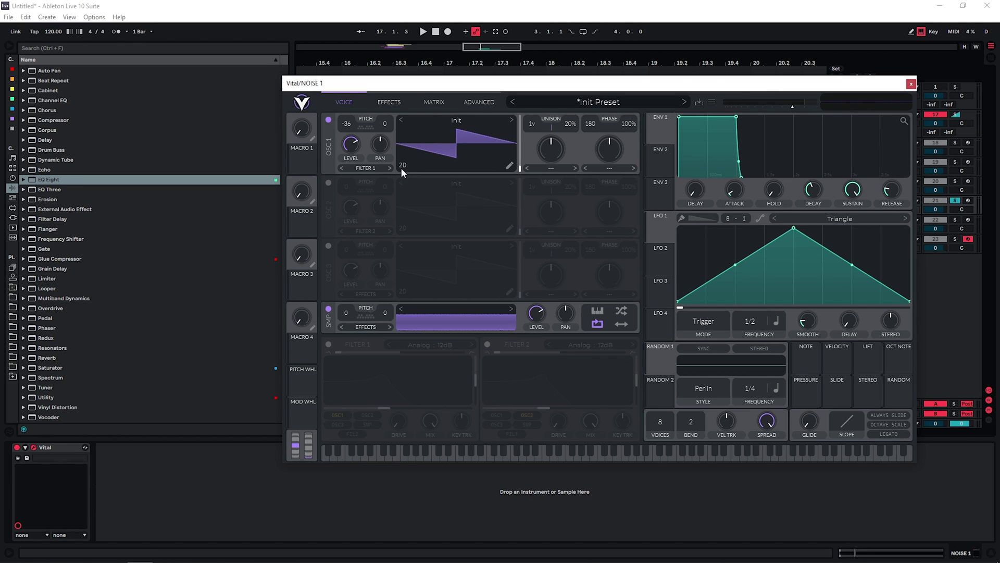
left_click(389, 102)
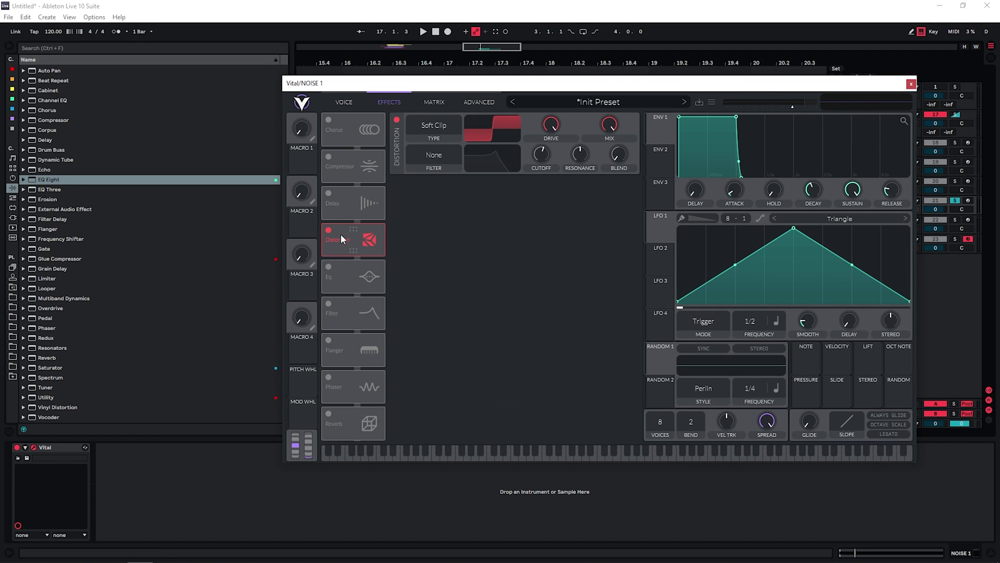
left_click(345, 103)
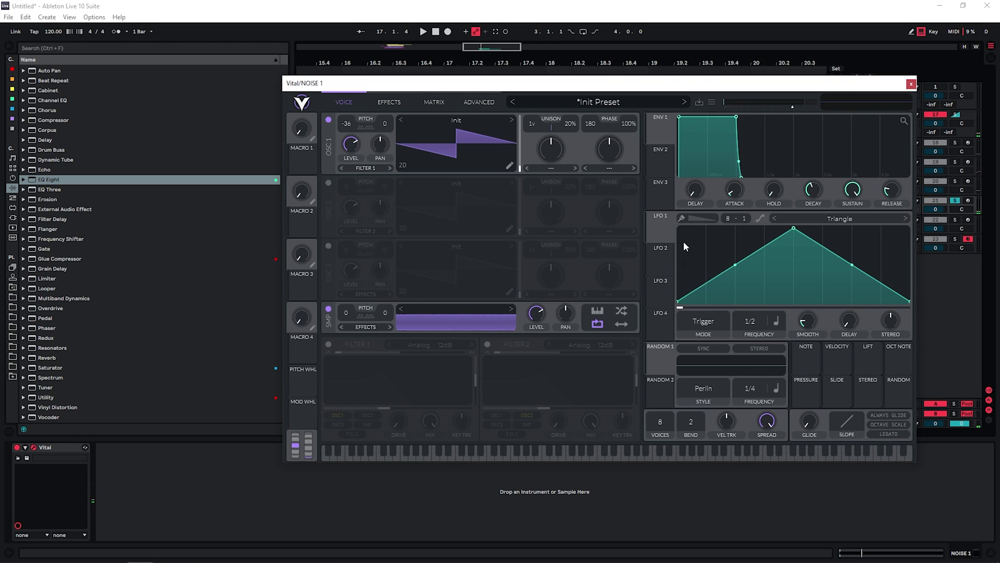
- Modulate oscillator 1's level with LFO 1, shaped as a quick rise with curved decay in Envelope mode at 1/2
left_click_drag(661, 226, 351, 141)
key("space")
key("space")
left_click_drag(794, 228, 764, 236)
key("space")
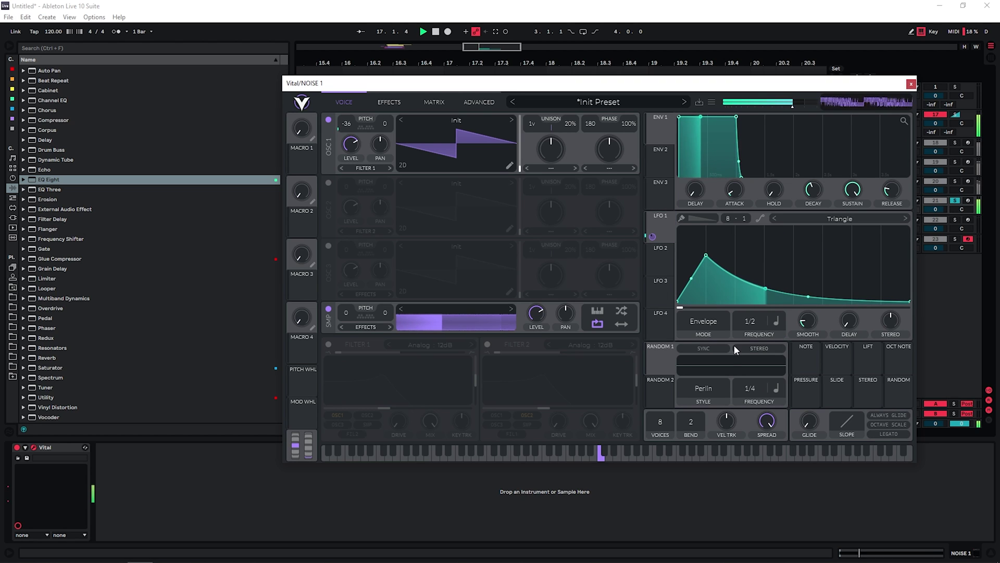
key("space")
- Enable Reverb and a 16-voice Chorus at a 4/1 frequency on the NOISE 1 patch
left_click(389, 102)
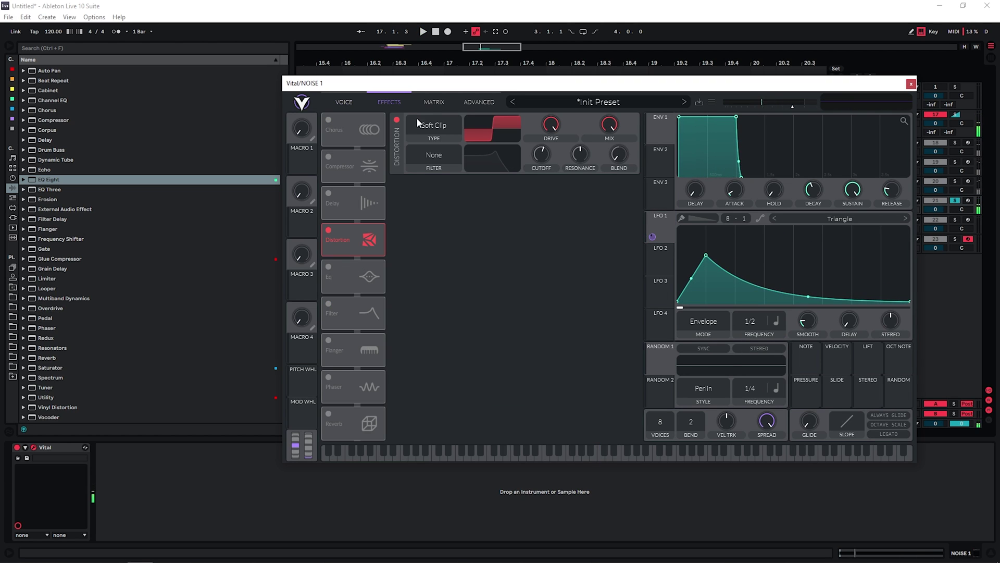
left_click(328, 414)
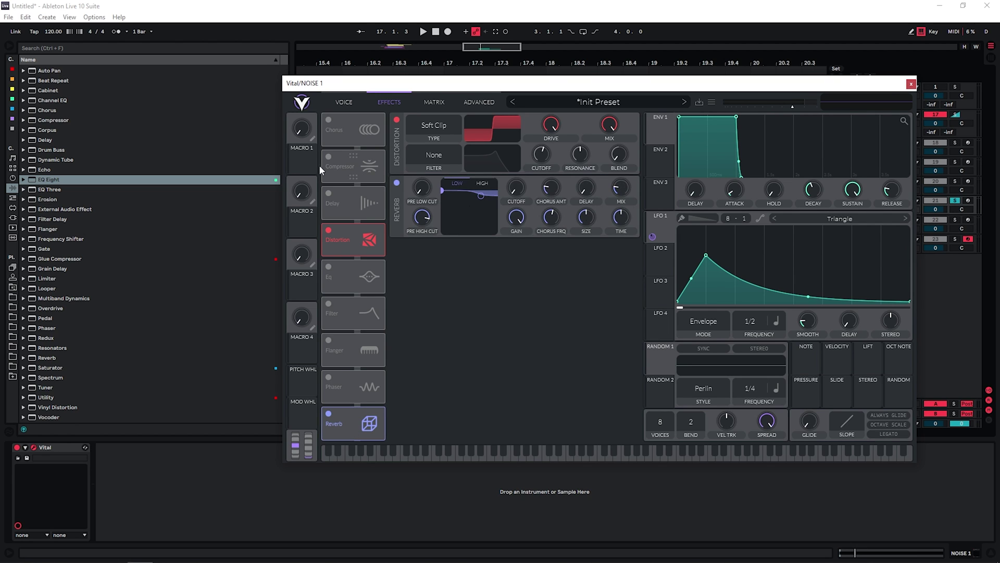
left_click(329, 120)
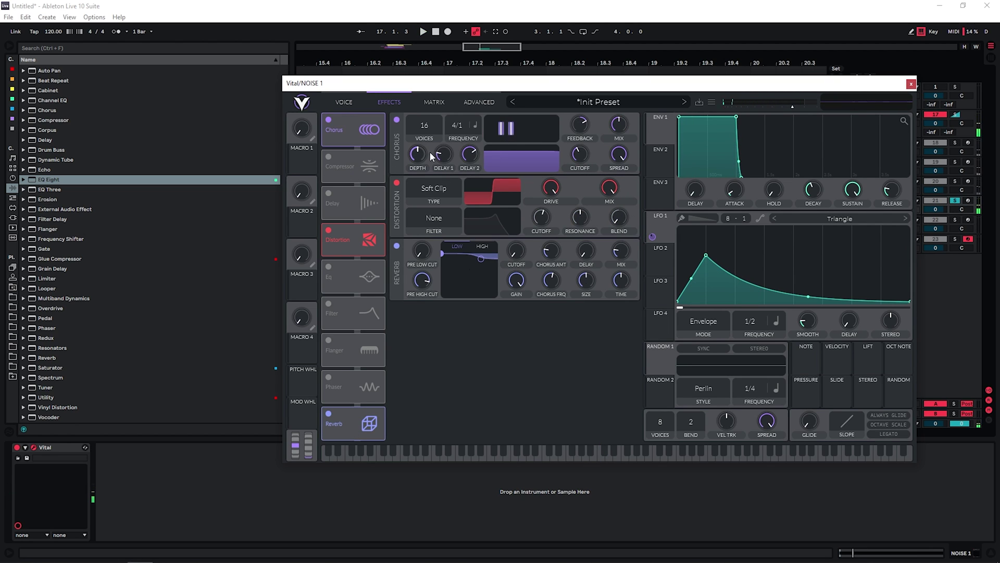
- Enable the EQ on NOISE 1, dipping the mid band and cutting the high band by about 7.5 dB while auditioning
left_click(329, 267)
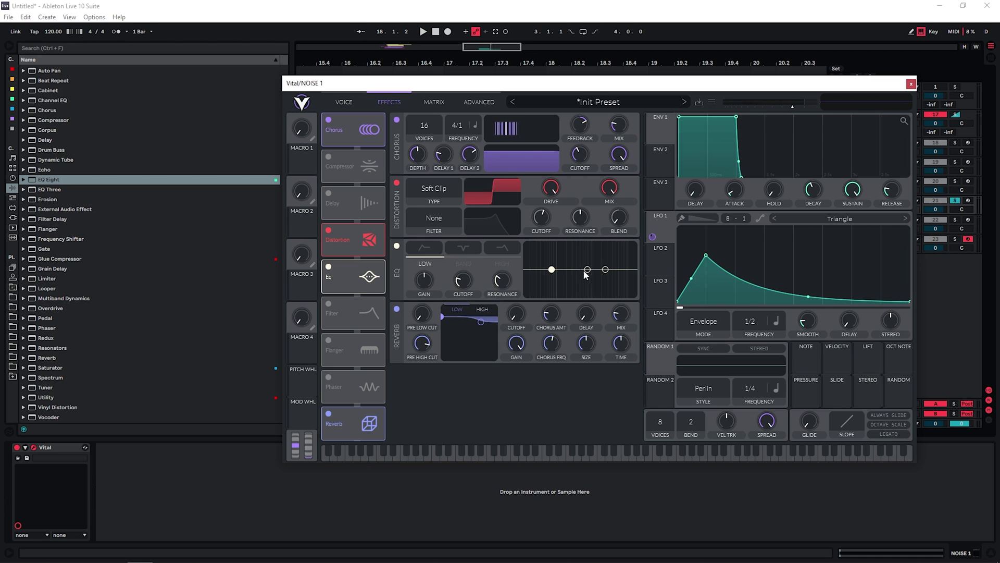
left_click_drag(587, 270, 567, 280)
left_click_drag(502, 282, 501, 292)
key("space")
left_click_drag(606, 270, 603, 281)
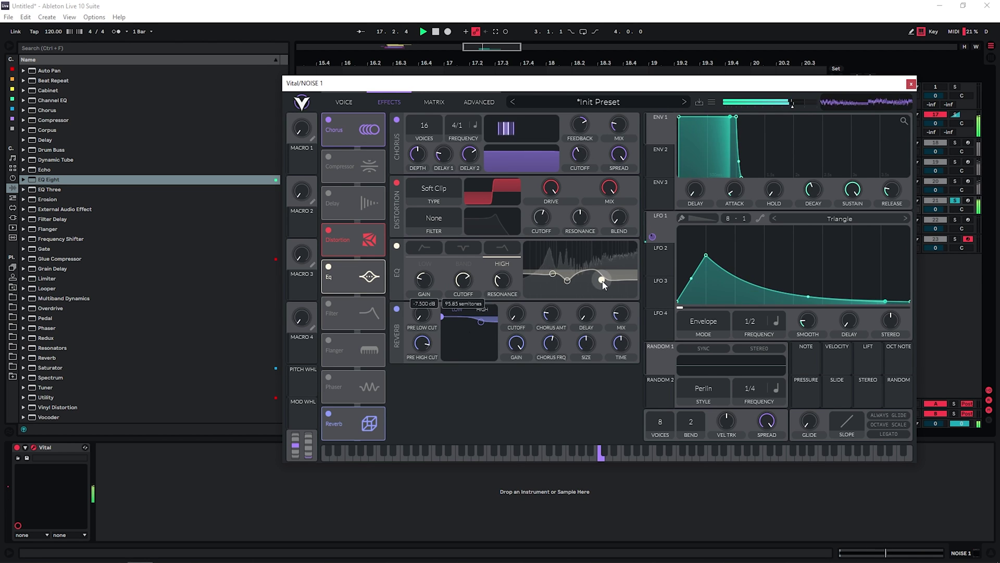
- Add a Flanger at 4/1 and a Phaser at 8/1 to the NOISE 1 effects and audition them
left_click(328, 340)
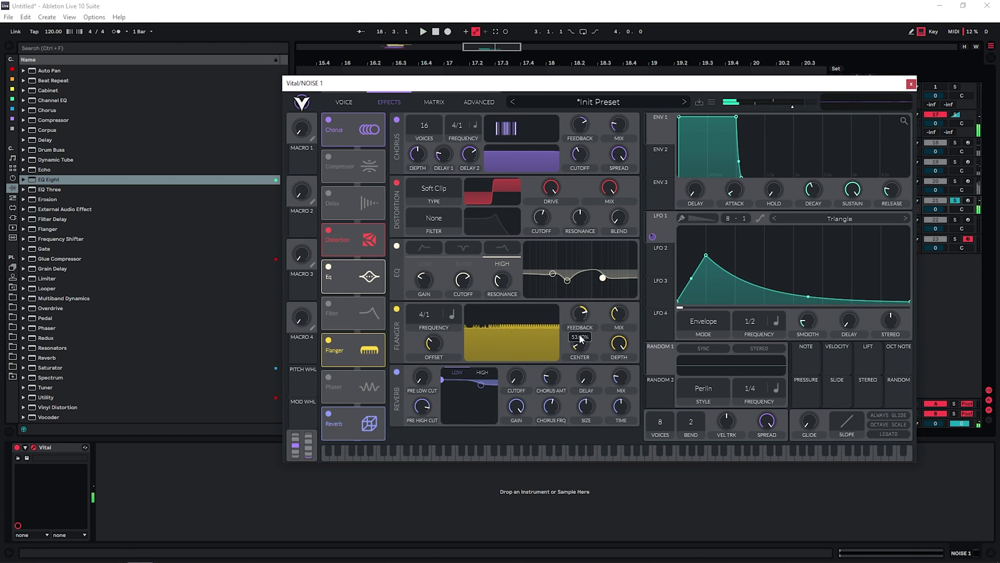
key("space")
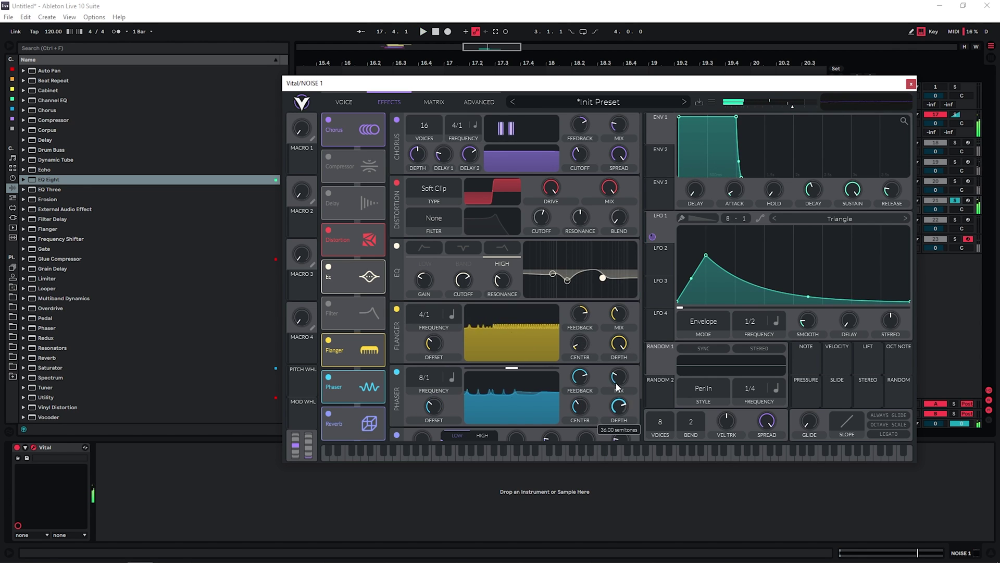
key("space")
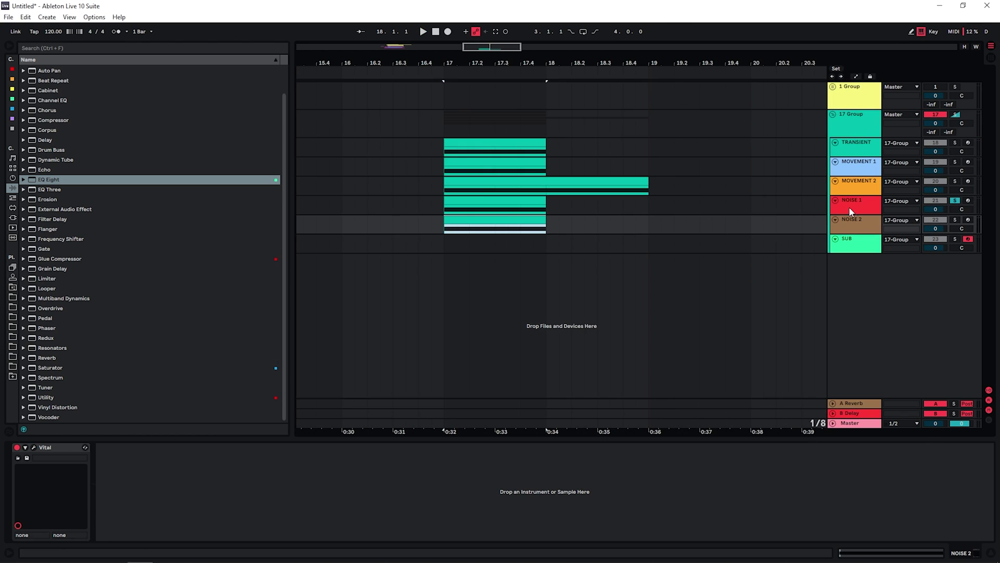
- Copy the NOISE 1 Vital to NOISE 2, leaving only the sampler as source and routing it through Filter 1
left_click(849, 207)
left_click_drag(44, 448, 431, 225)
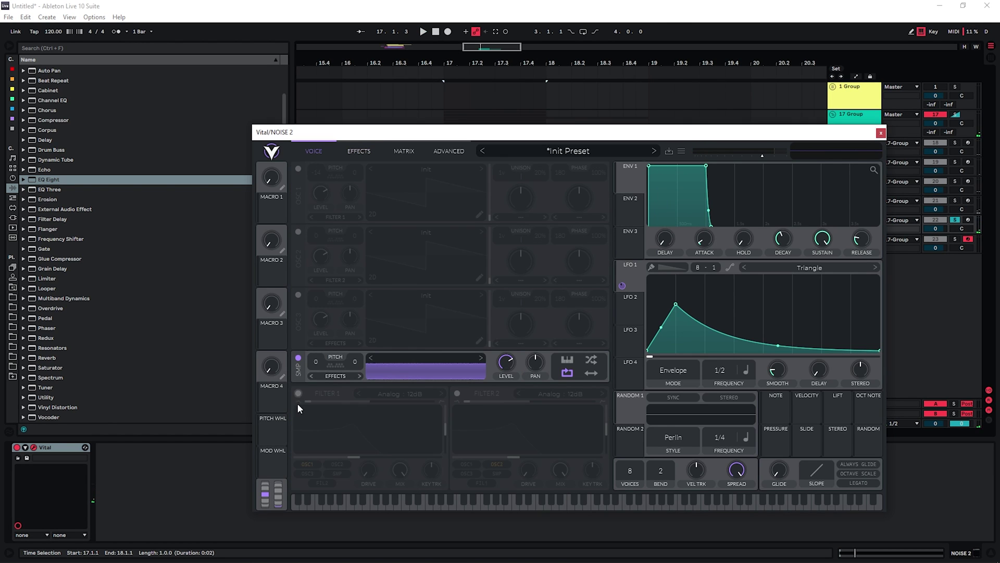
left_click(297, 393)
key("space")
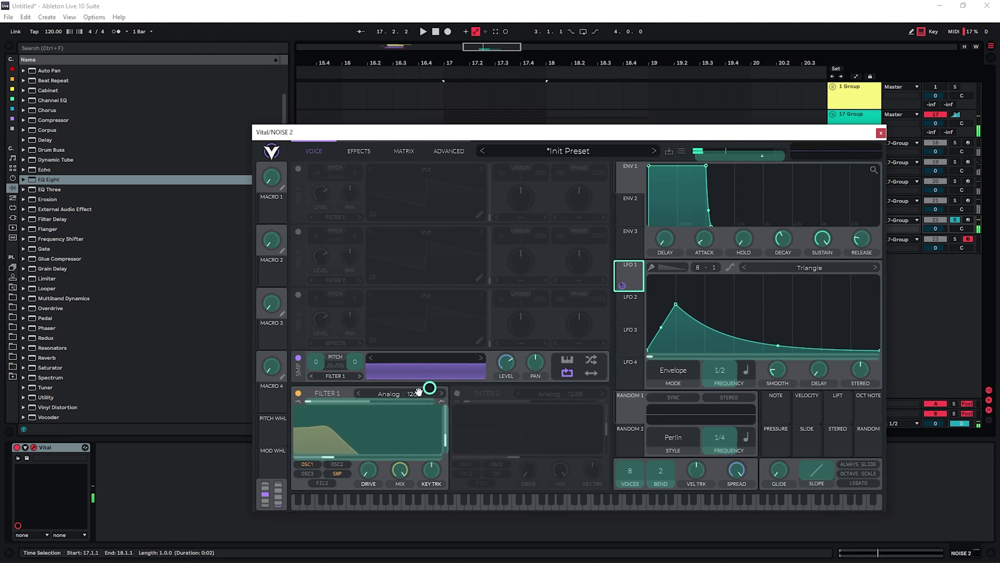
- Modulate Filter 1's cutoff with LFO 1, raise the LFO peak, set its frequency to 1/1, and audition the sweep
left_click_drag(419, 391, 335, 462)
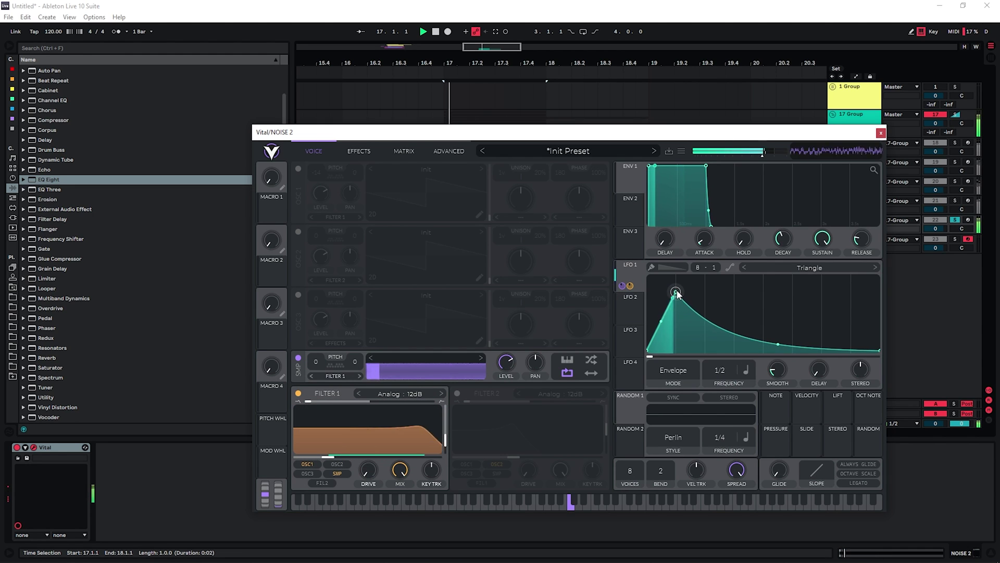
left_click_drag(724, 371, 729, 389)
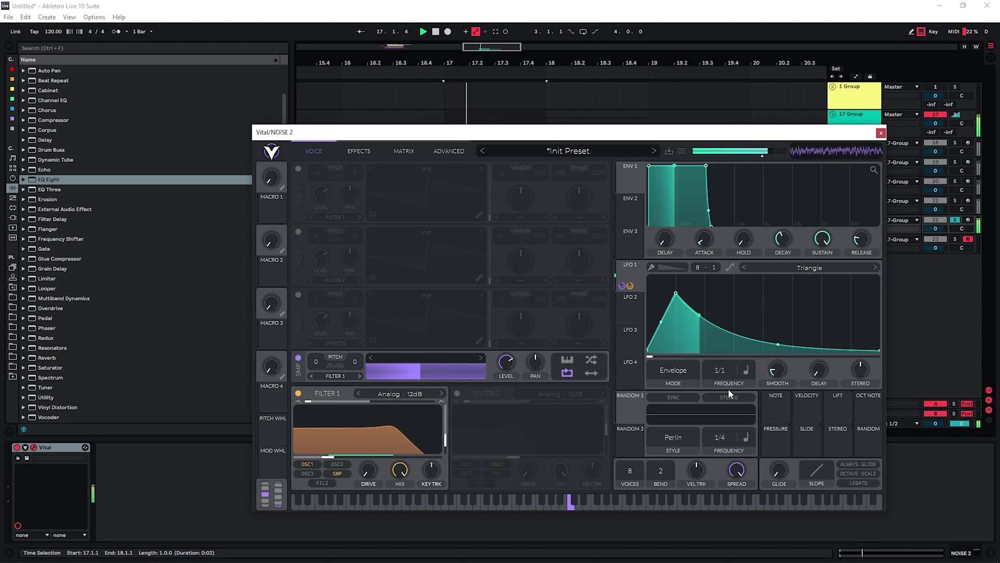
key("space")
key("ctrl+alt+p")
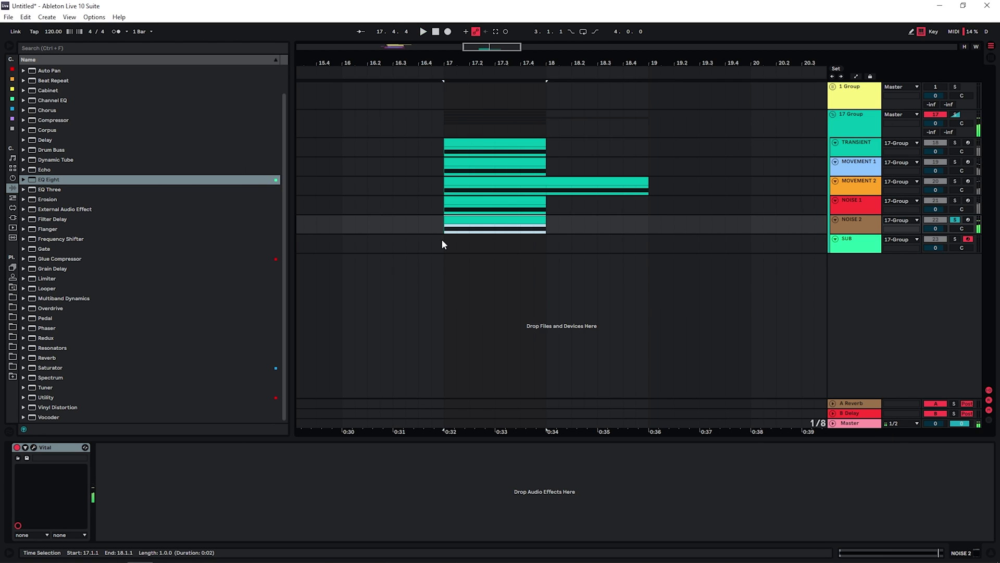
- Copy the one-bar clip to the soloed SUB track at bar 17, and open its Vital with Basic Shapes on oscillator 1
left_click(442, 240)
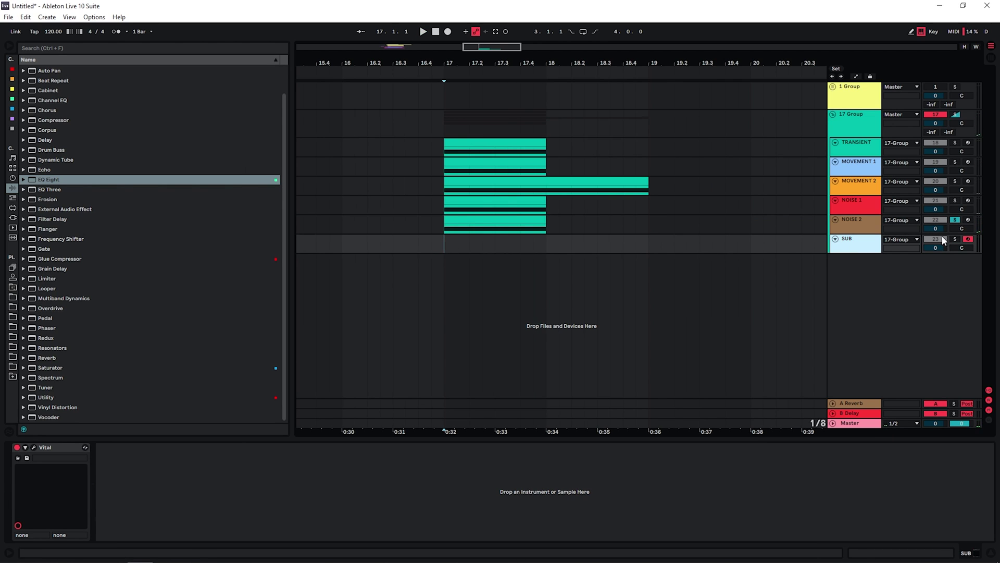
key("ctrl+v")
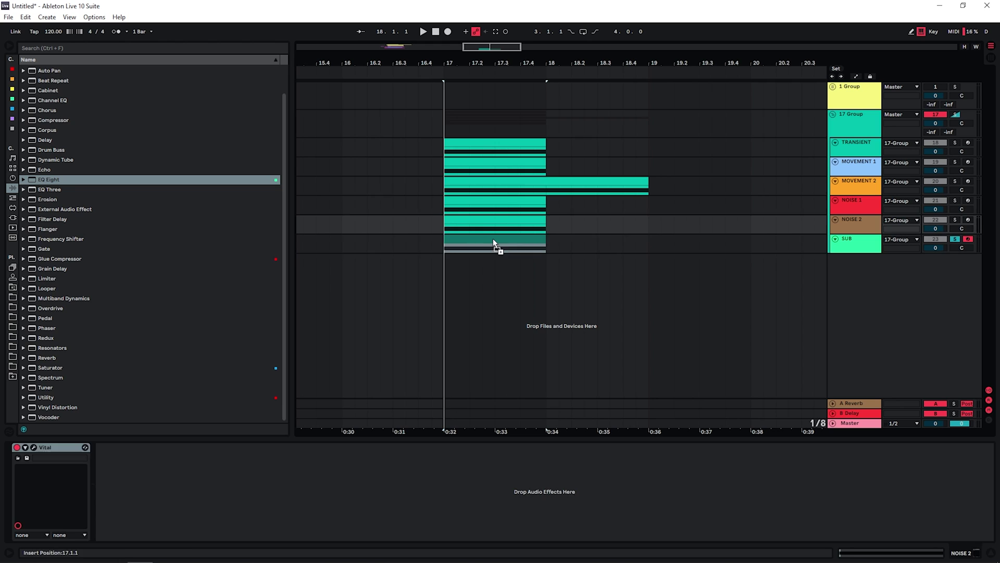
left_click(431, 244)
left_click(34, 447)
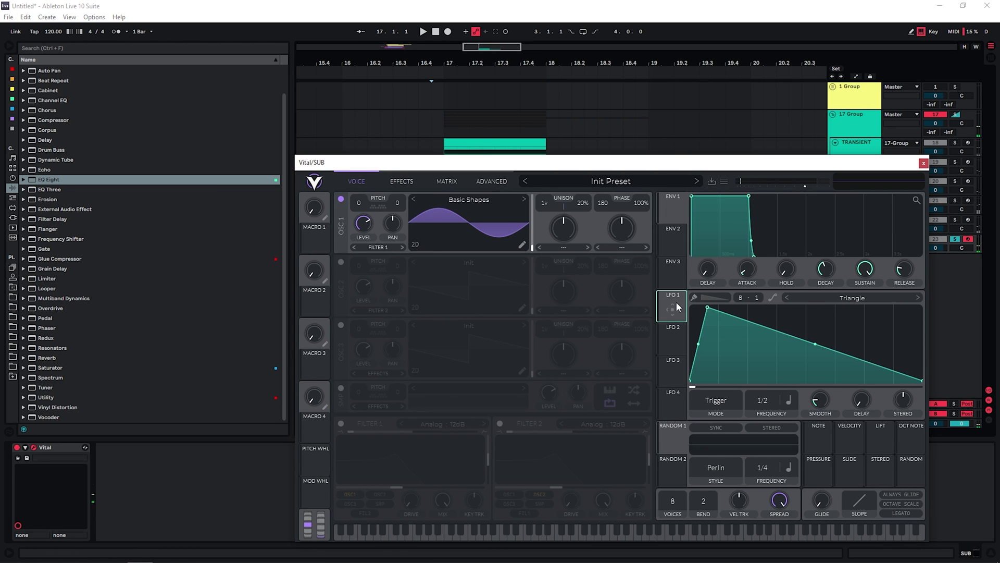
- Modulate oscillator 1's pitch with LFO 1 in Envelope mode at 1/1, transpose the oscillator to -48, and audition the sub
left_click_drag(676, 302, 360, 206)
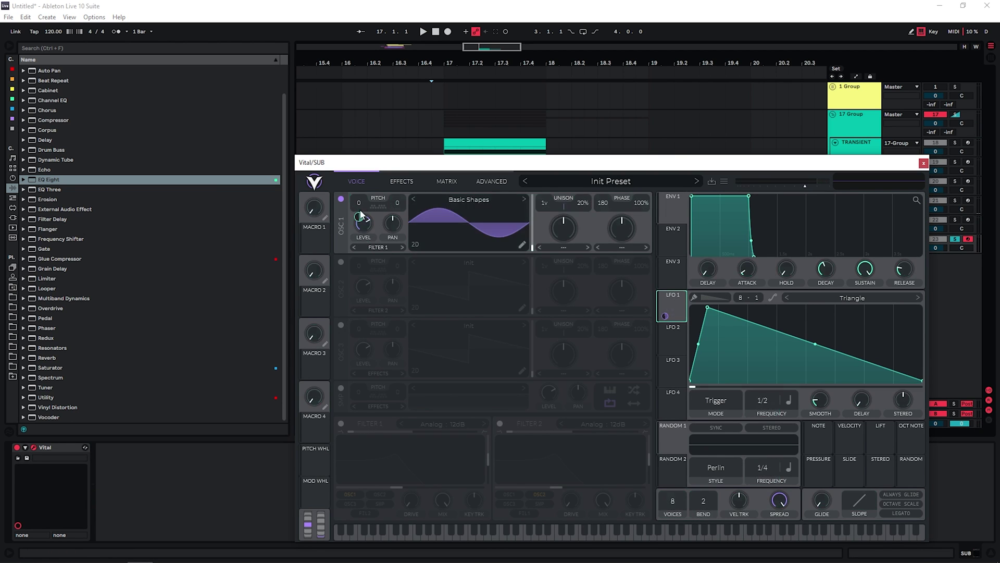
left_click(719, 406)
left_click(713, 446)
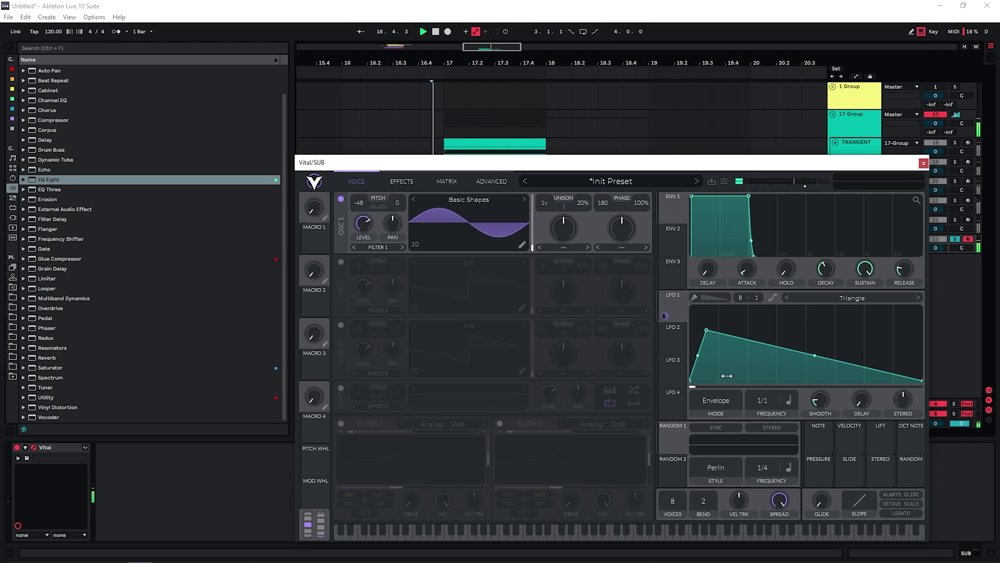
key("space")
left_click(923, 163)
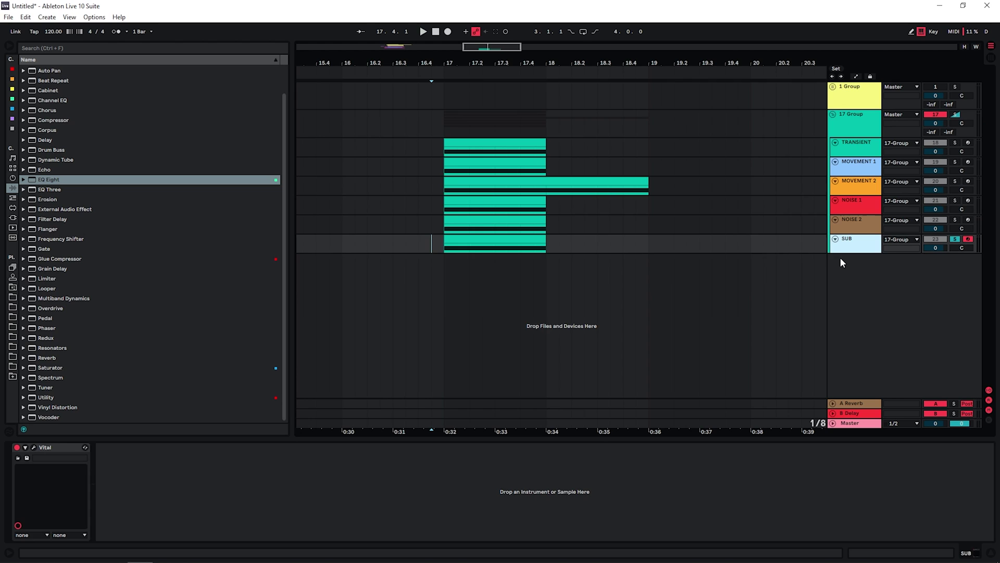
- Add six audio tracks below SUB inside the 17 Group and record each of the six layers onto its own track
key("ctrl+t")
key("ctrl+t")
key("ctrl+t")
key("ctrl+t")
key("ctrl+t")
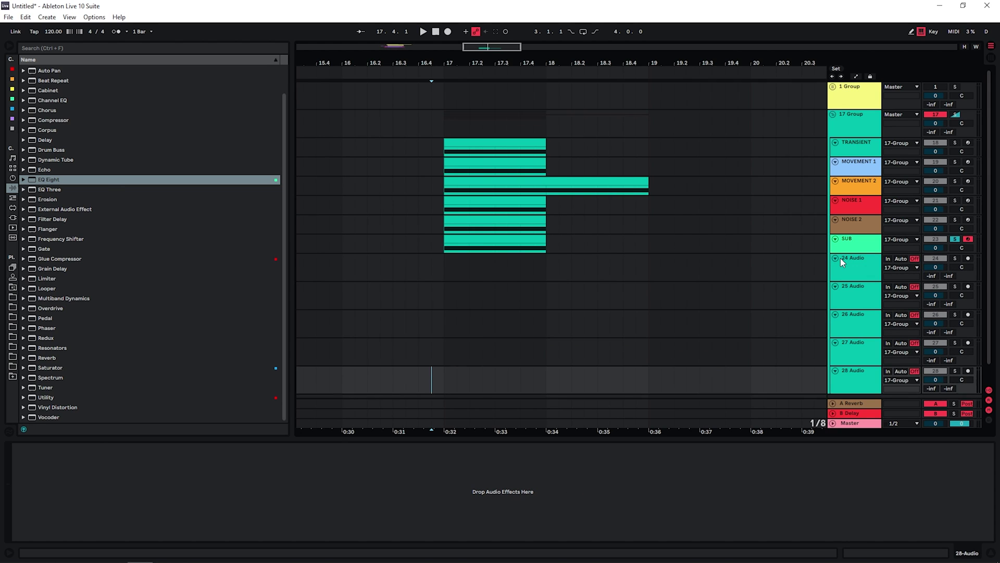
key("ctrl+t")
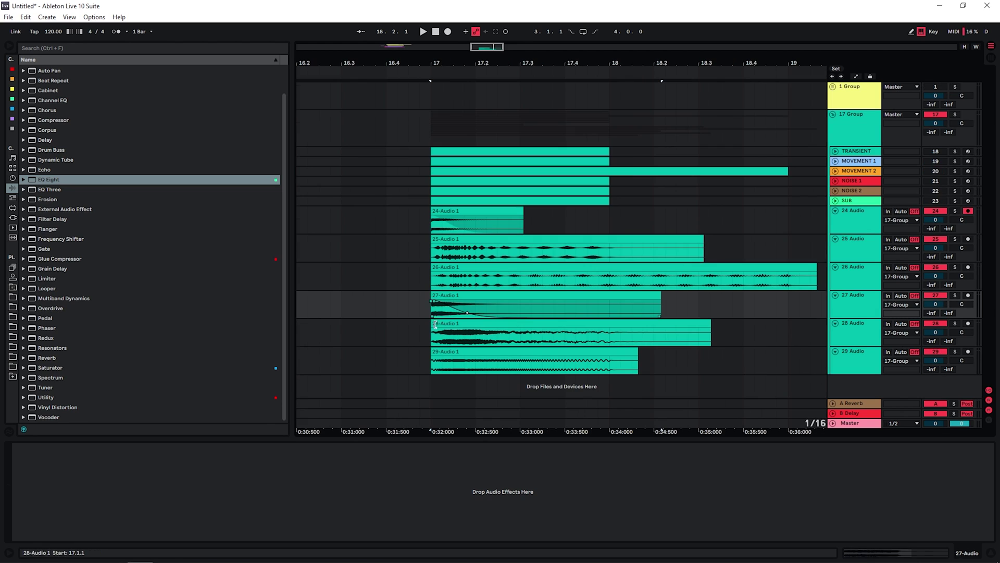
- Trim the tails of the recorded clips on tracks 25, 26, 28 and 29 and shape curved fade-outs from bar 17
double_click(437, 307)
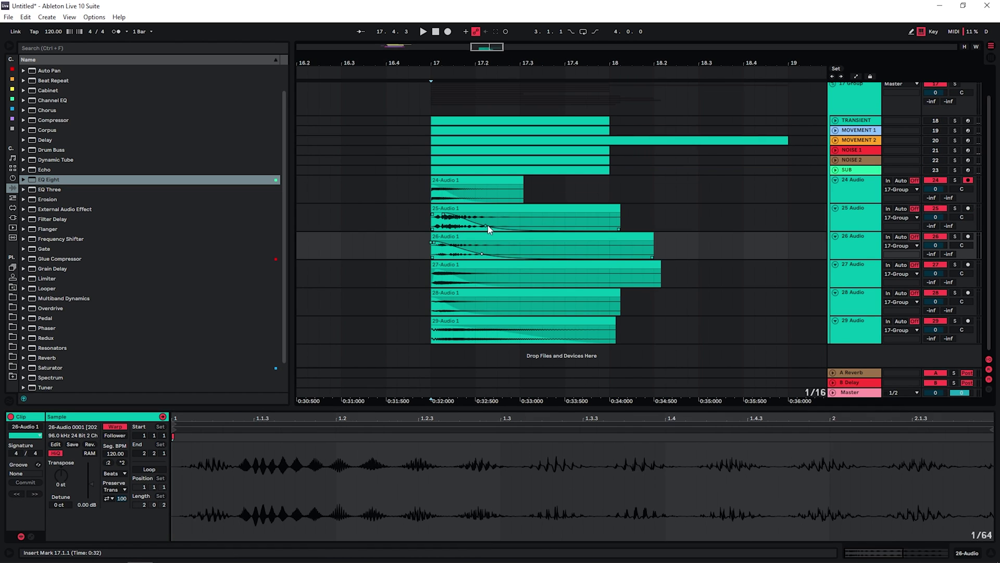
left_click(487, 225)
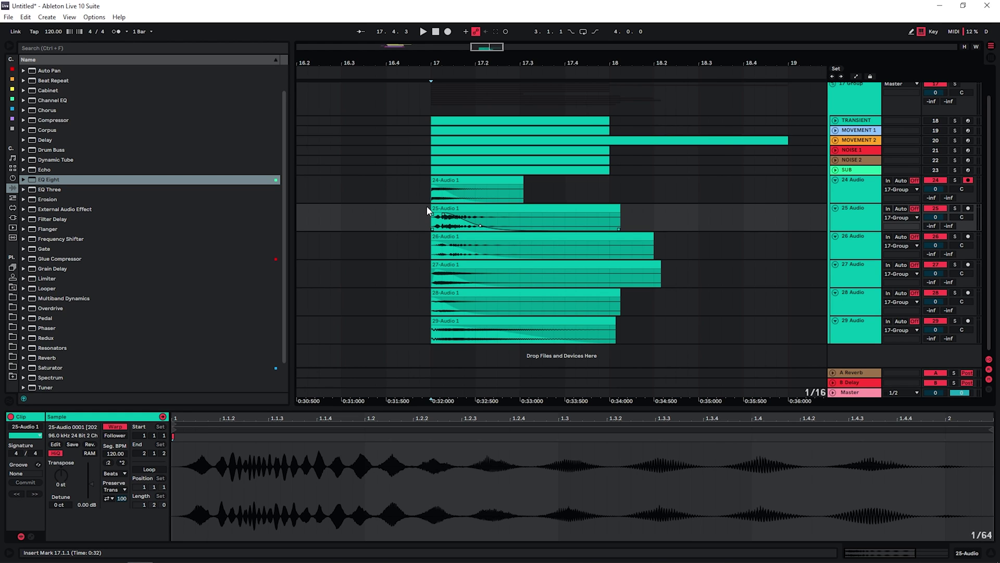
mouse_move(447, 63)
left_mouse_down()
mouse_move(487, 102)
mouse_move(466, 91)
left_mouse_up()
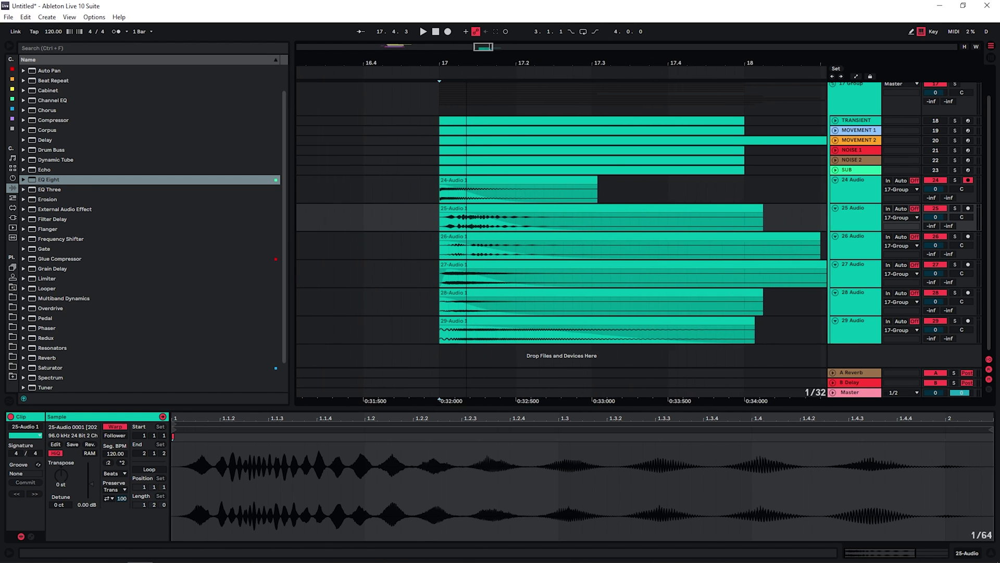
left_click(432, 238)
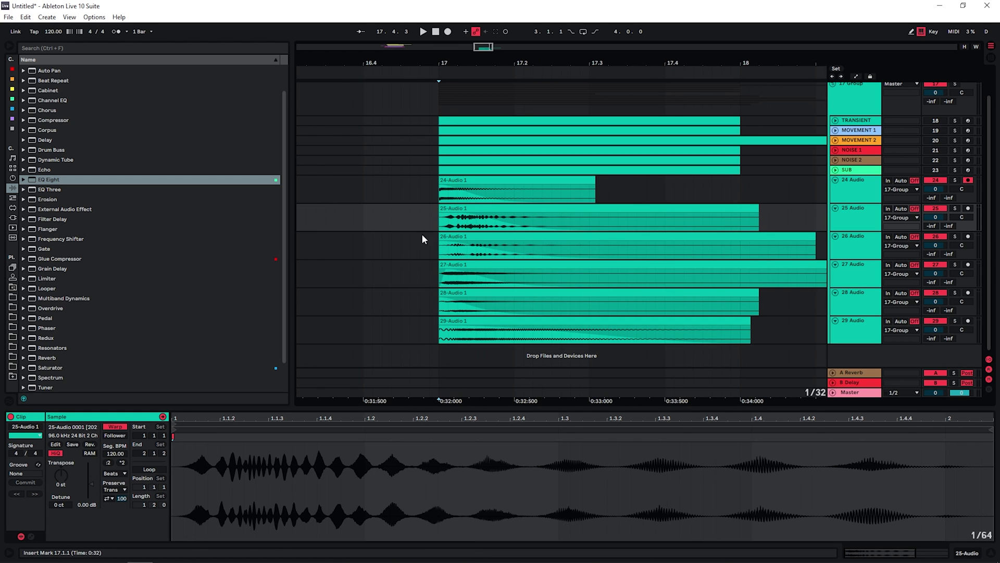
key("minus")
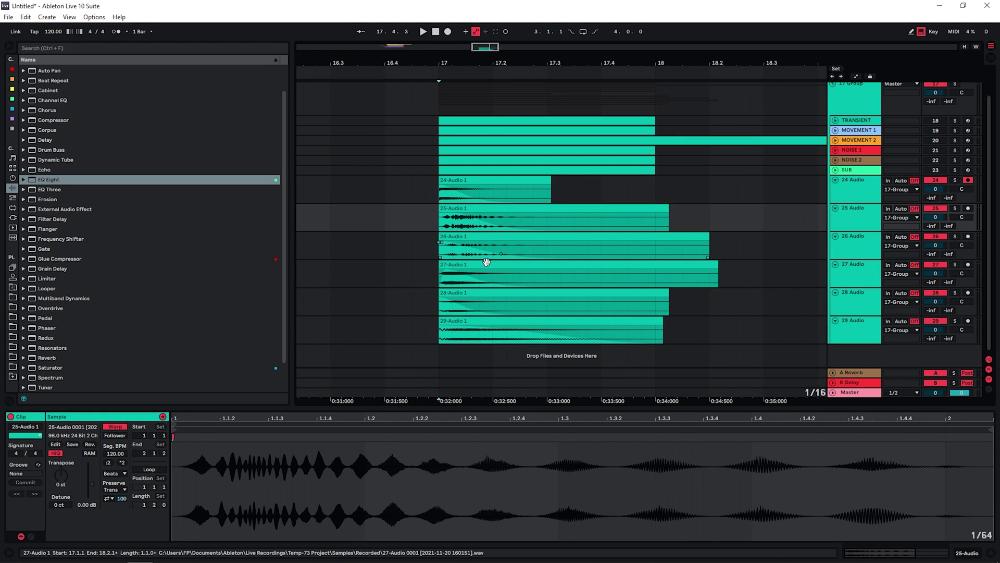
left_click_drag(476, 46, 475, 31)
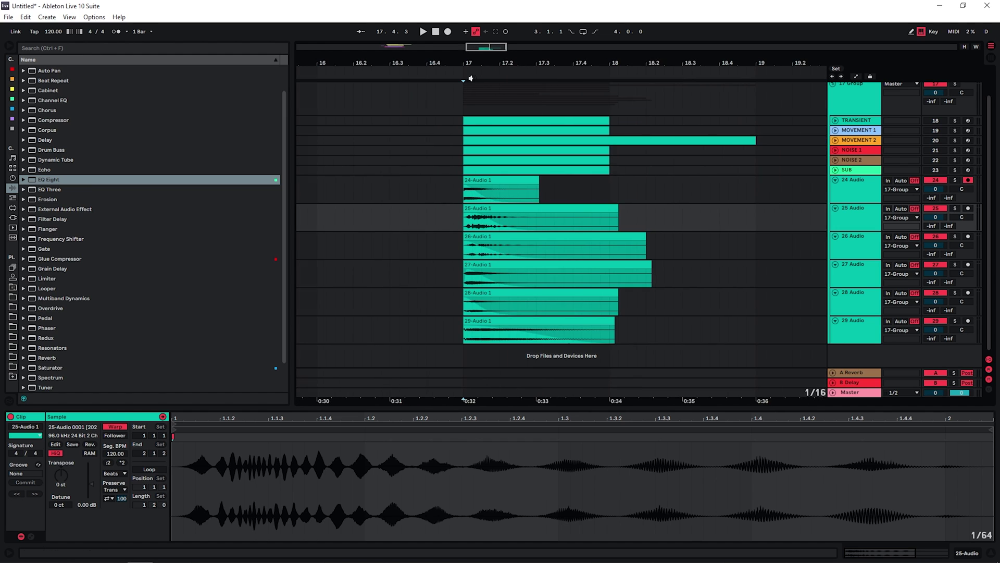
- Duplicate the 26-Audio clip, reverse the copy, trim it to about half a bar, and play it back
left_click(502, 237)
key("ctrl+d")
left_click(89, 444)
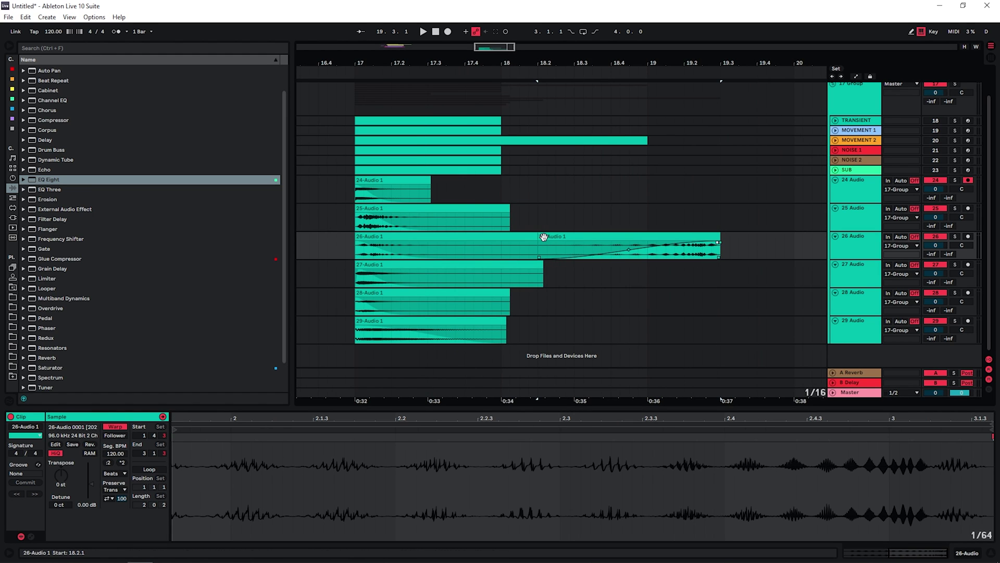
left_click_drag(542, 237, 713, 242)
key("space")
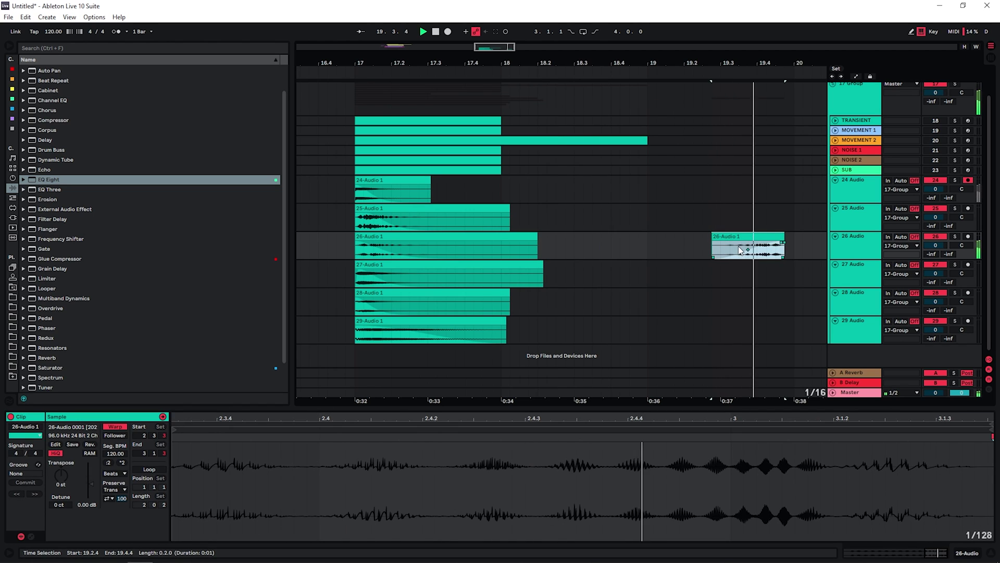
- Transpose the reversed 26-Audio clip by 30 st, set Texture warping with grain size 173.28, and place it ending at bar 17
key("space")
left_click(21, 439)
left_click_drag(59, 480, 59, 460)
key("space")
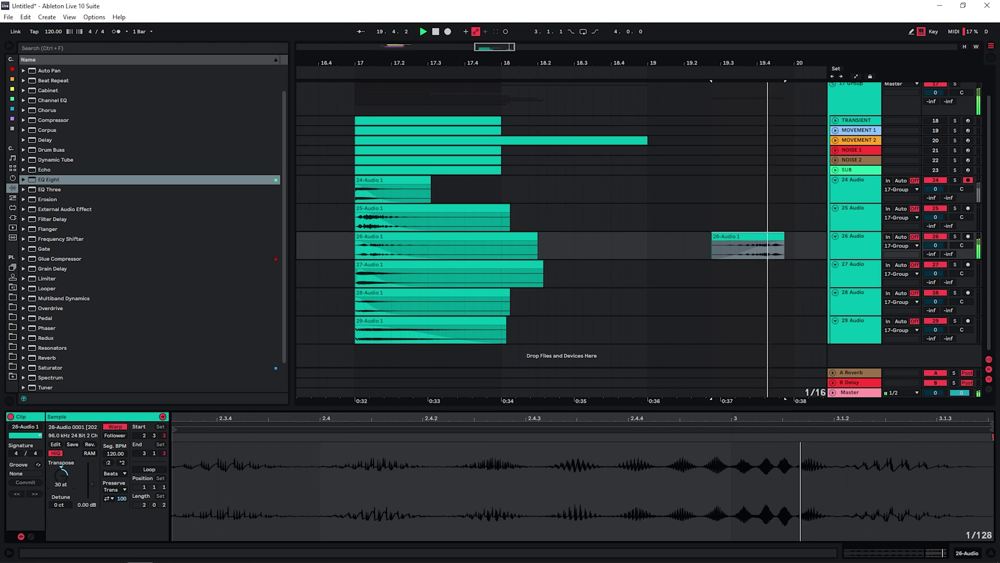
left_click(111, 474)
left_click(111, 497)
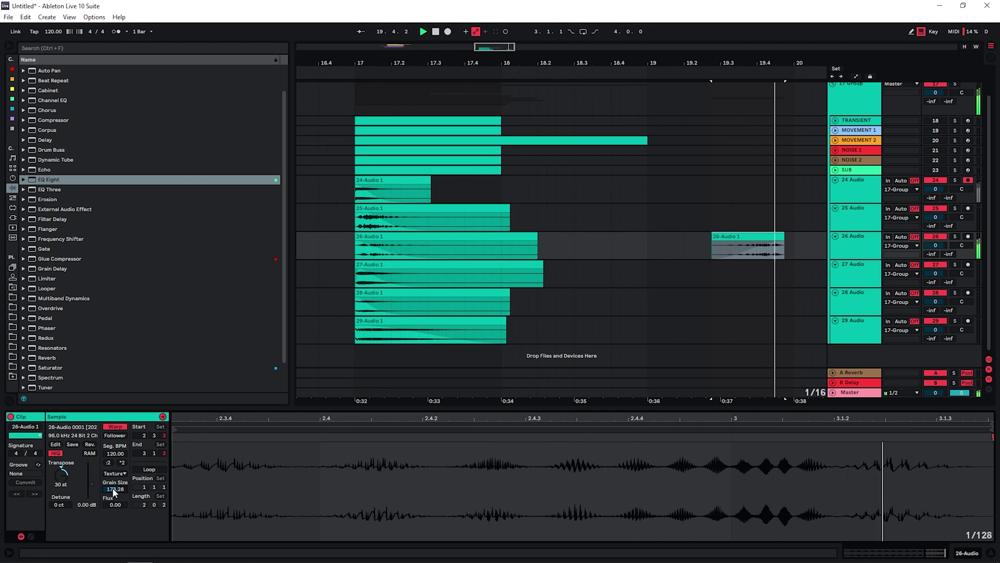
left_click_drag(752, 236, 462, 232)
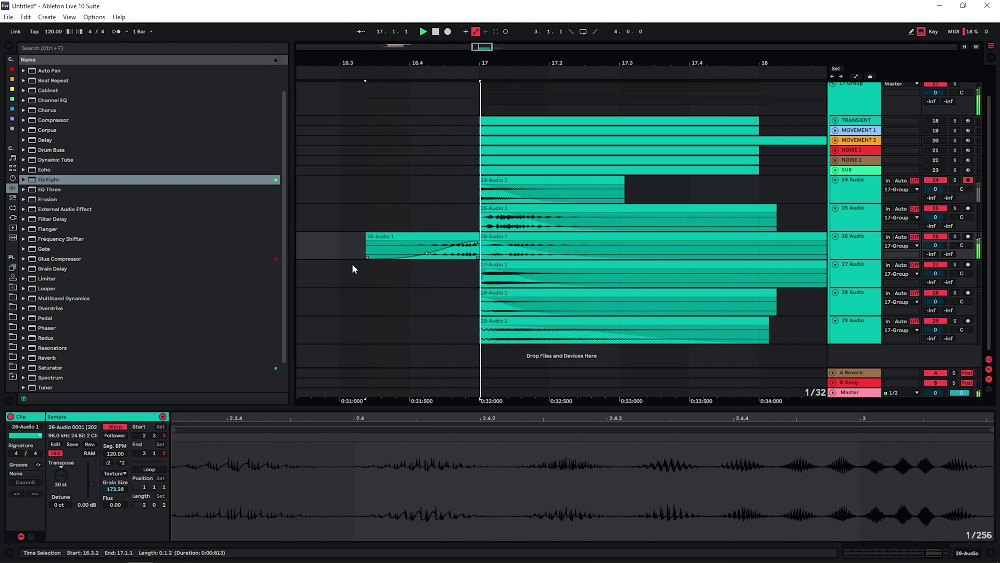
key("space")
- Make reversed lead-in copies of the 25-Audio and 27-Audio clips ending at bar 17, transposing the 27-Audio copy by 30 st
left_click(497, 209)
key("ctrl+d")
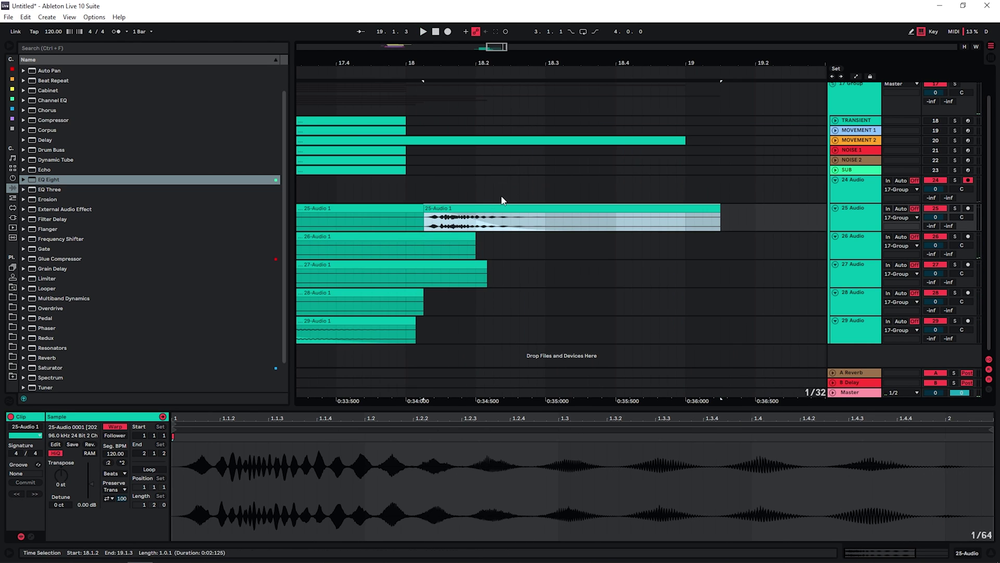
key("space")
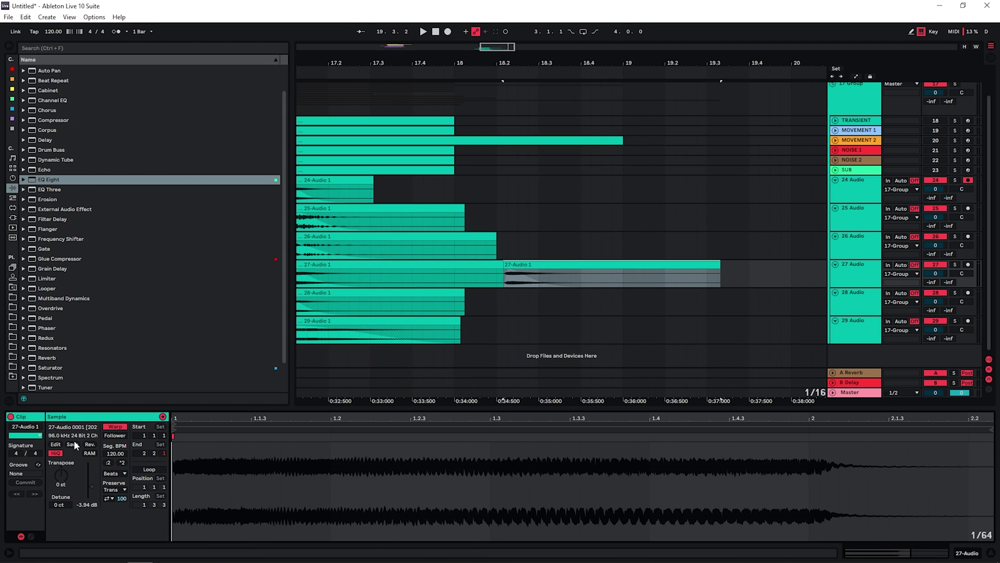
left_click_drag(507, 271, 636, 281)
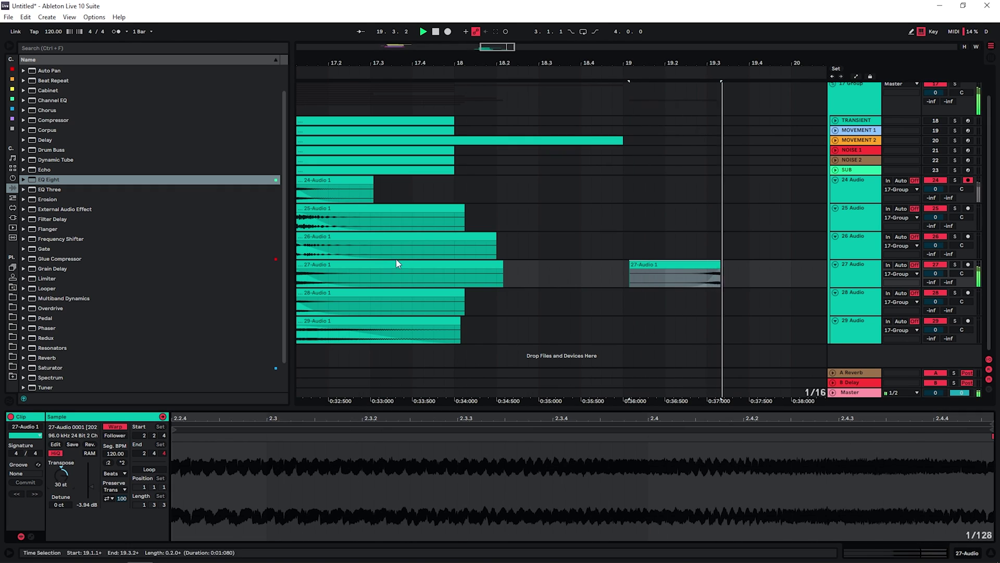
key("space")
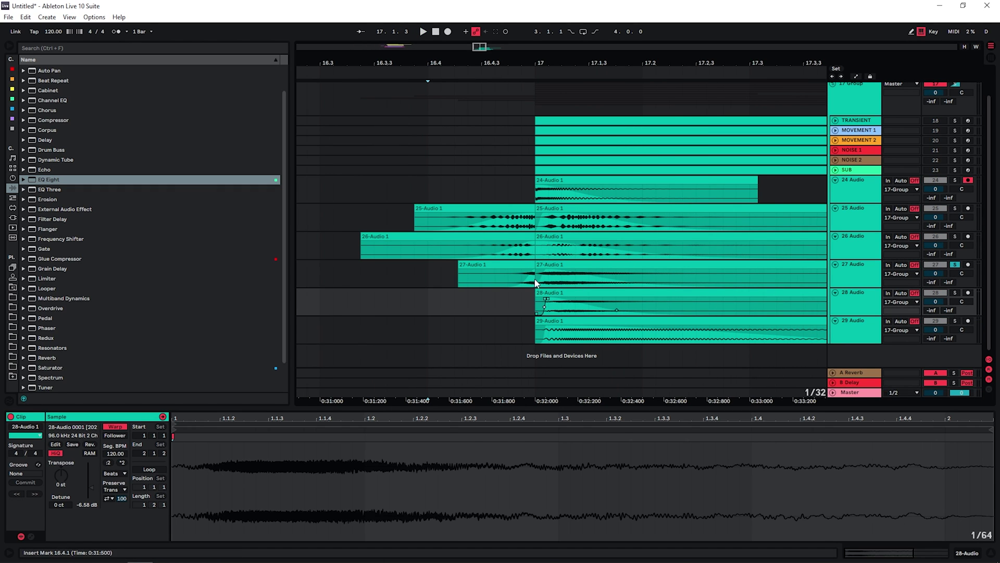
- Audition the reversed lead-ins running into the main layers from just before bar 17
mouse_move(537, 278)
left_click(374, 188)
key("space")
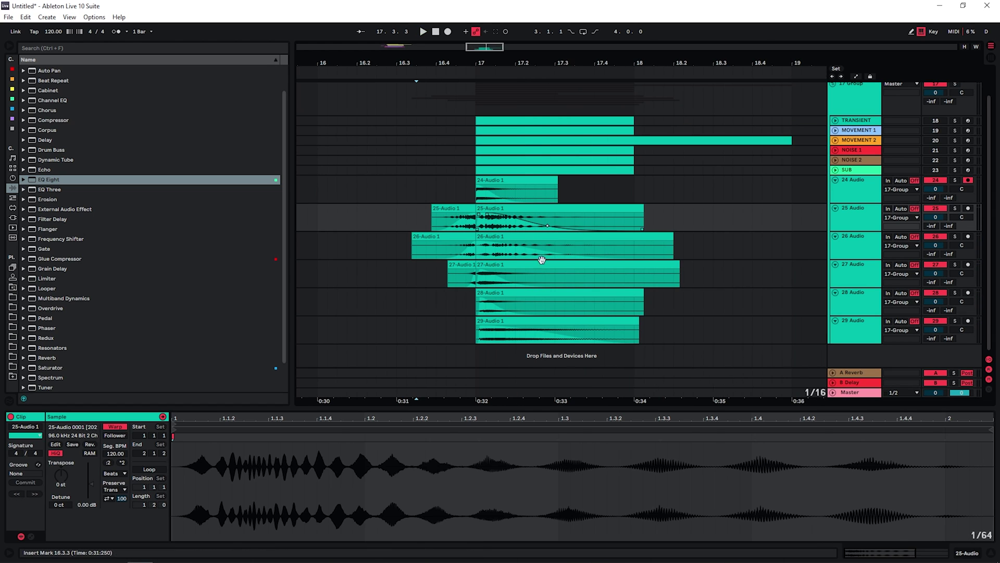
- Process the 17 Group with EQ Eight, a soft-clipping Glue Compressor at -11.1 dB threshold and 5.87 dB makeup, and a Limiter with 1.00 dB gain
left_click(466, 189)
key("space")
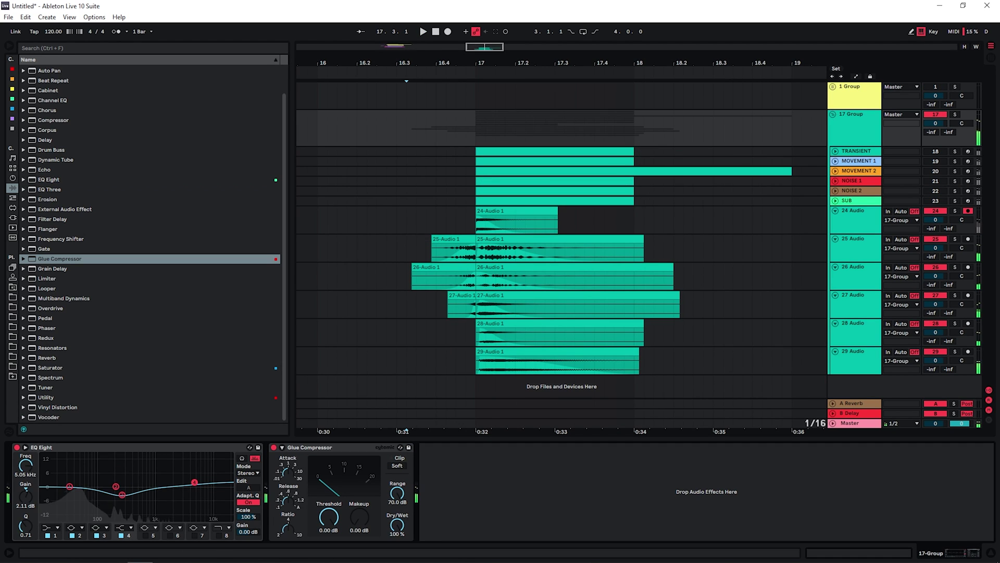
key("space")
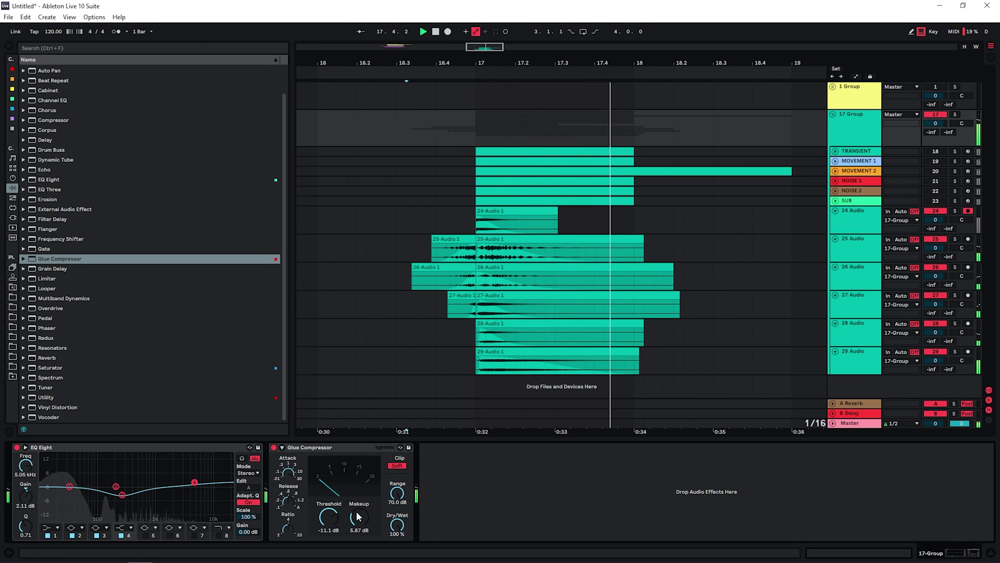
key("space")
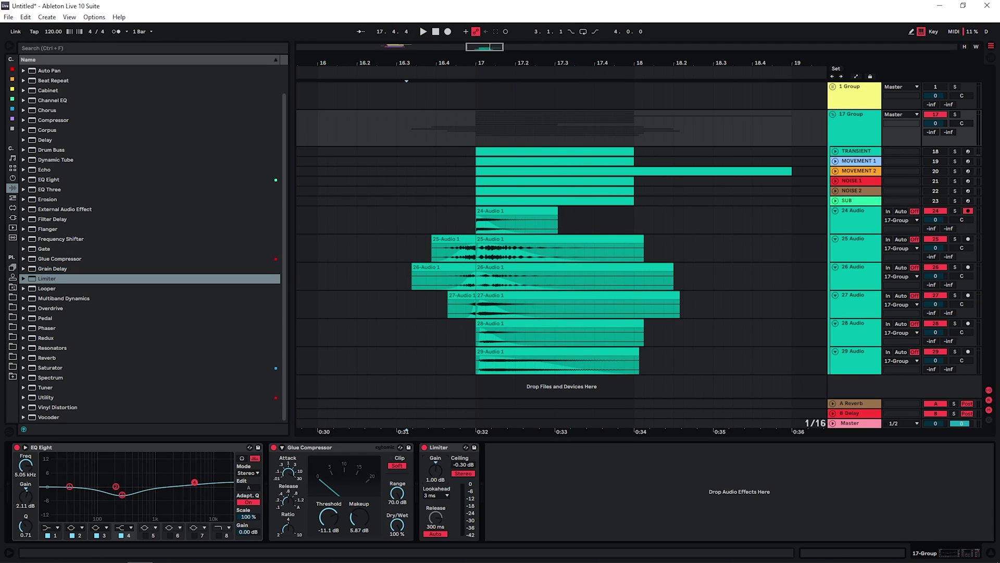